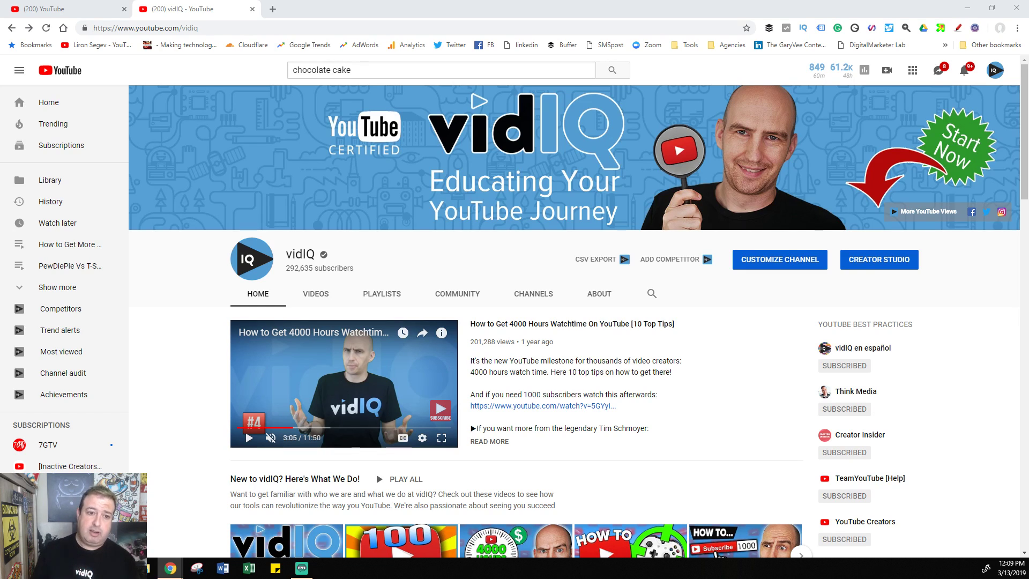
Step: Search YouTube for "chocolate cake" and examine the vidIQ keyword score and view statistics for that term
{"action": "left_click", "coordinate": [349, 74]}
{"action": "left_click_drag", "start_coordinate": [349, 73], "coordinate": [279, 78]}
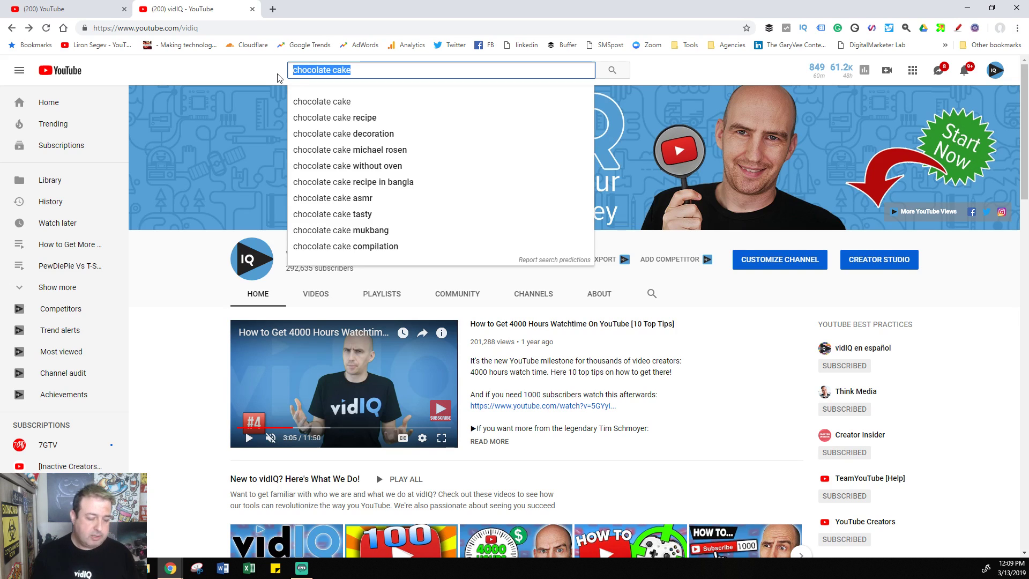
{"action": "key", "text": "End"}
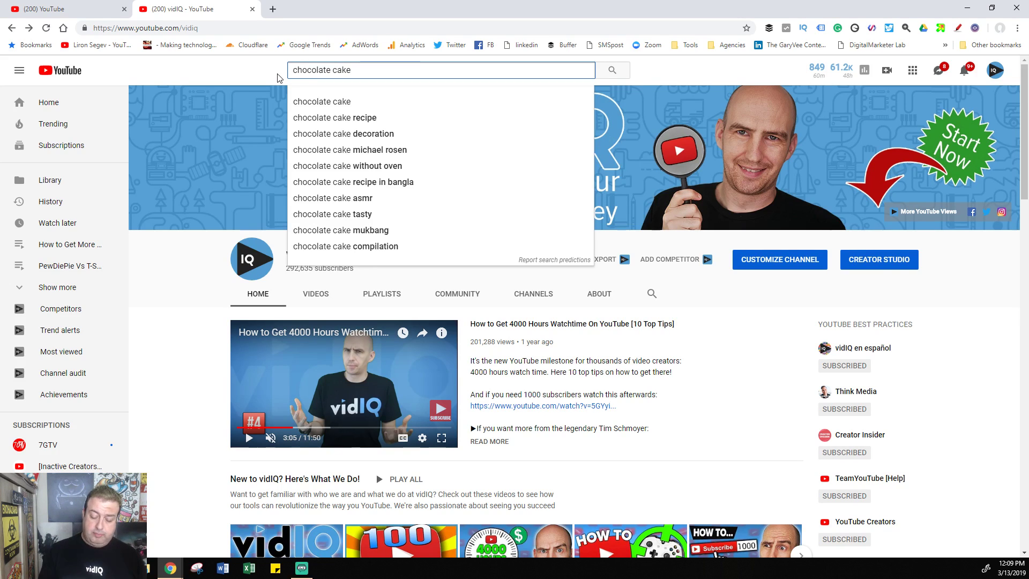
{"action": "key", "text": "Return"}
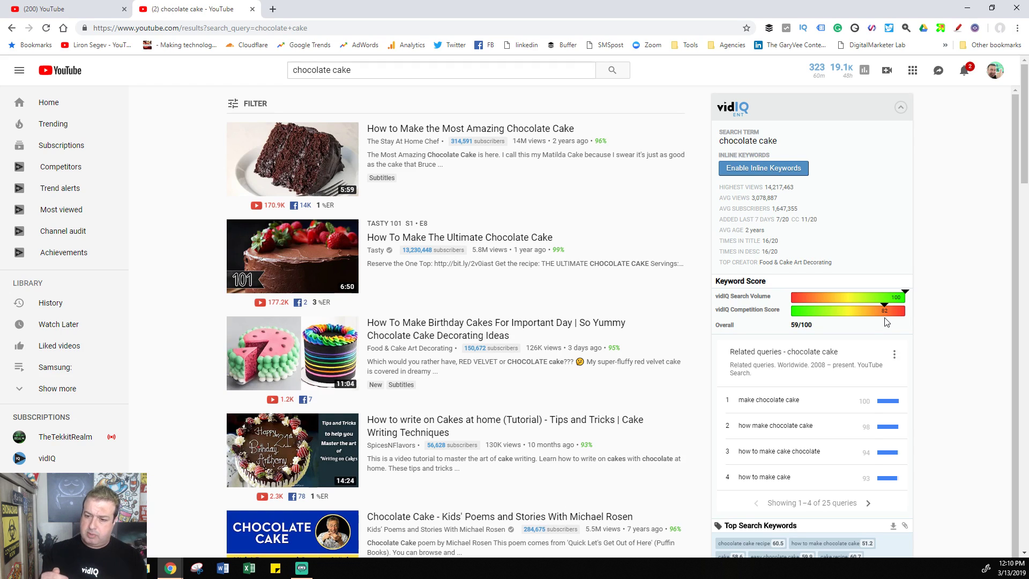
{"action": "mouse_move", "coordinate": [892, 289]}
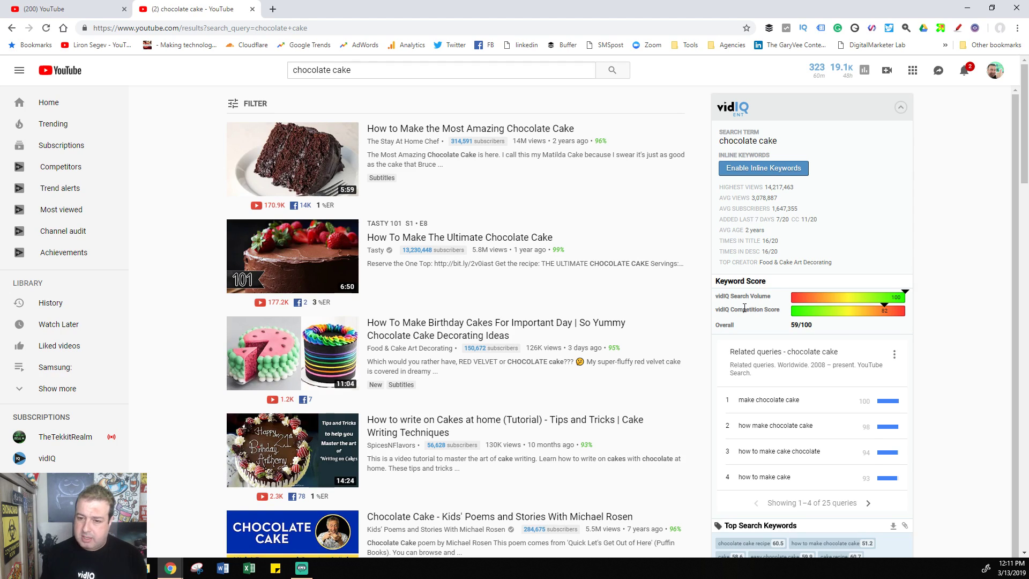
{"action": "mouse_move", "coordinate": [729, 185]}
{"action": "left_mouse_down"}
{"action": "mouse_move", "coordinate": [751, 186]}
{"action": "mouse_move", "coordinate": [739, 186]}
{"action": "left_mouse_up"}
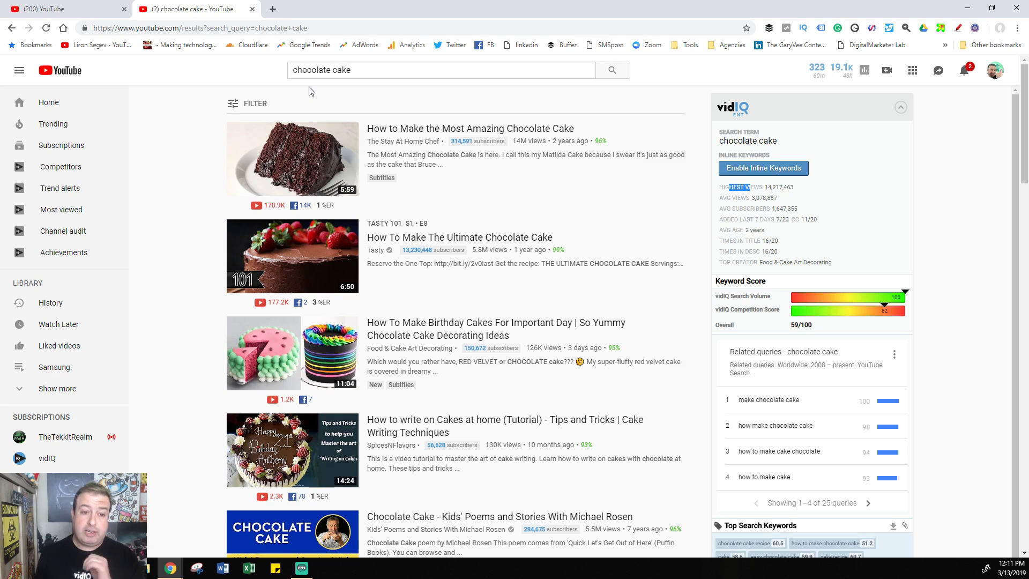
Step: Check the search suggestions for "chocolate cake" followed by each of the letters a through f
{"action": "left_click", "coordinate": [358, 72]}
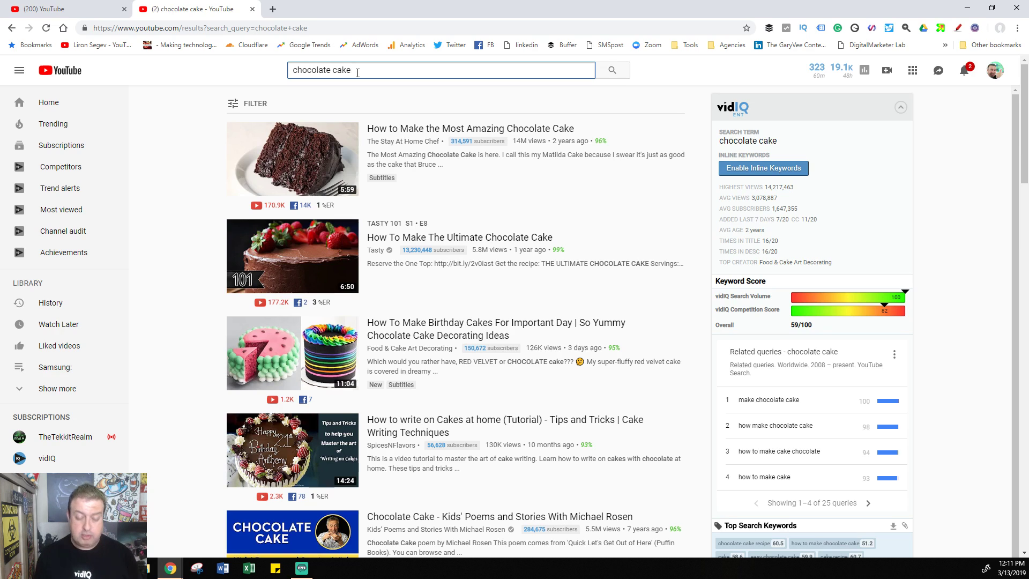
{"action": "type", "text": "a"}
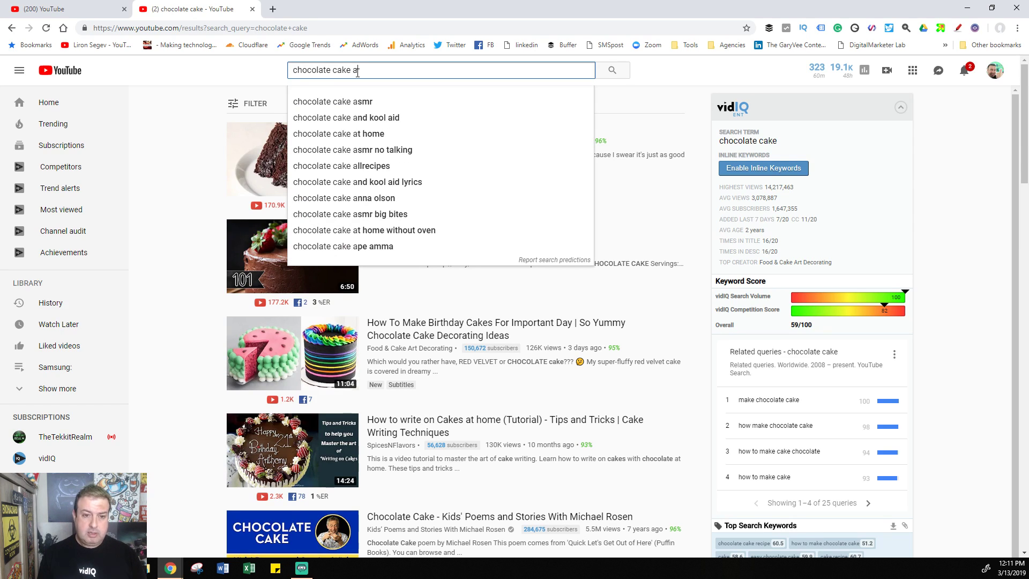
{"action": "key", "text": "BackSpace"}
{"action": "type", "text": "b"}
{"action": "key", "text": "BackSpace"}
{"action": "type", "text": "c"}
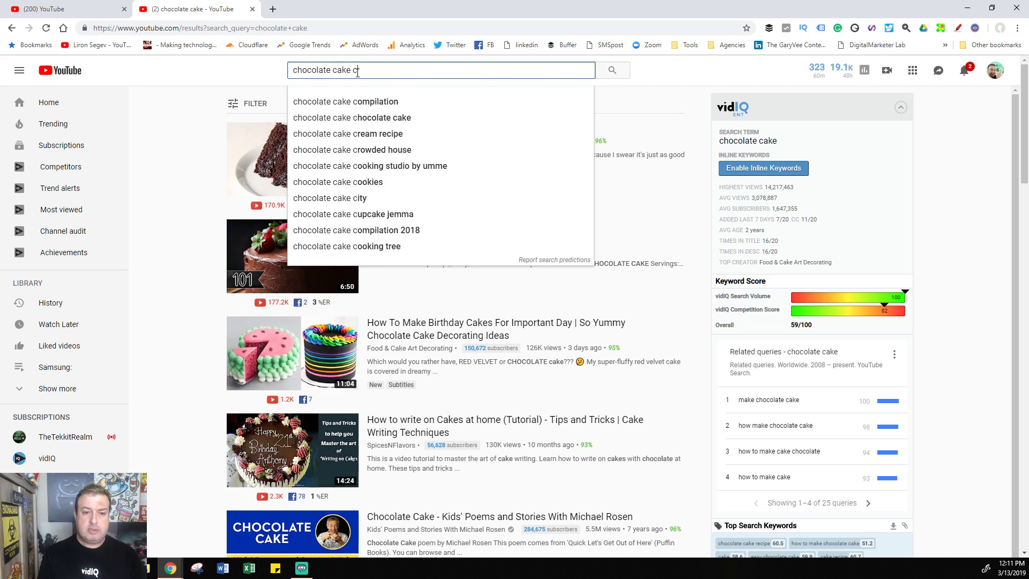
{"action": "key", "text": "BackSpace"}
{"action": "type", "text": "d"}
{"action": "key", "text": "BackSpace"}
{"action": "type", "text": "e"}
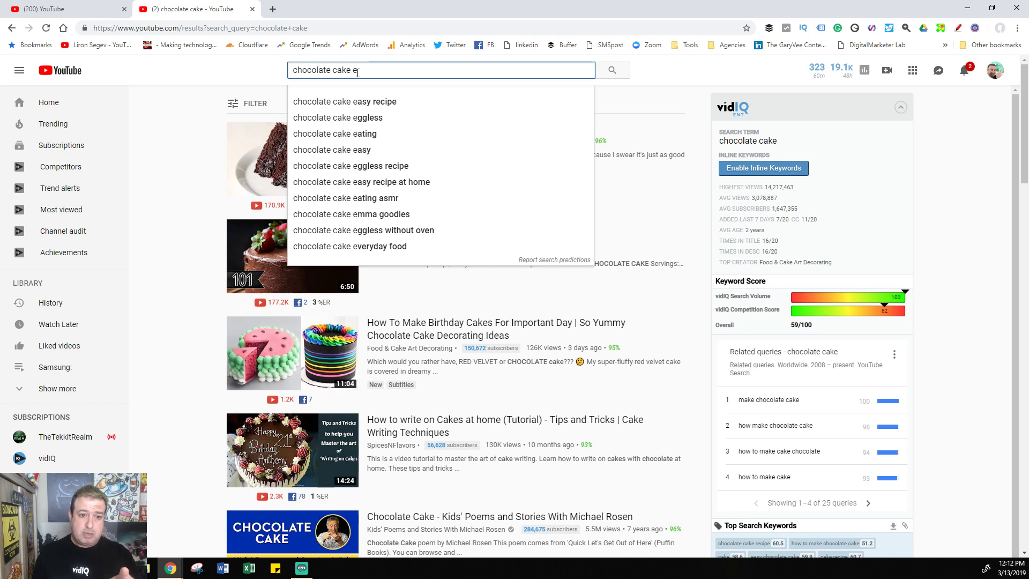
{"action": "key", "text": "BackSpace"}
{"action": "type", "text": "f"}
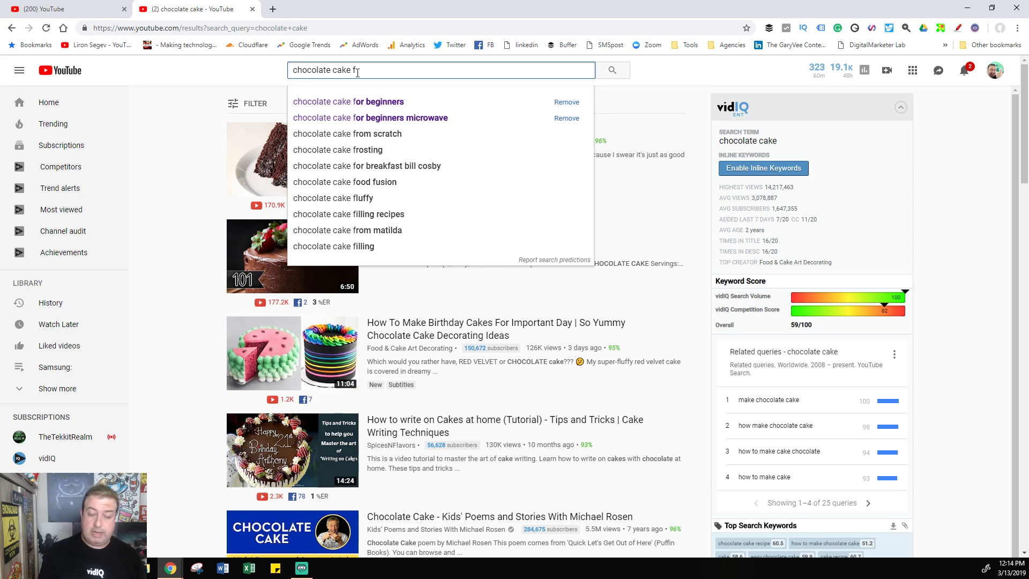
{"action": "key", "text": "BackSpace"}
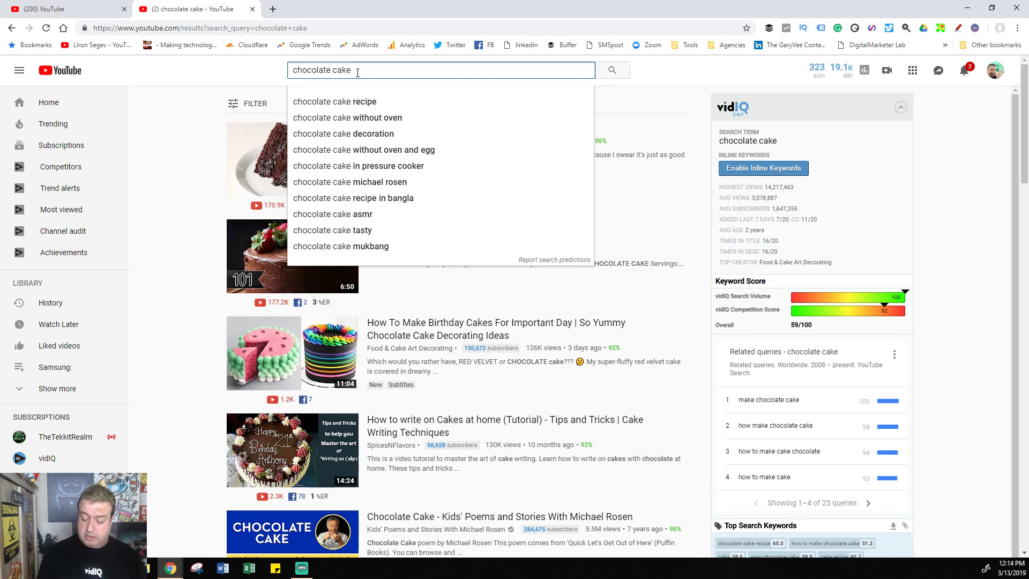
Step: Search YouTube for "windows 10" and compare its vidIQ keyword score
{"action": "key", "text": "ctrl+a"}
{"action": "type", "text": "windows 10"}
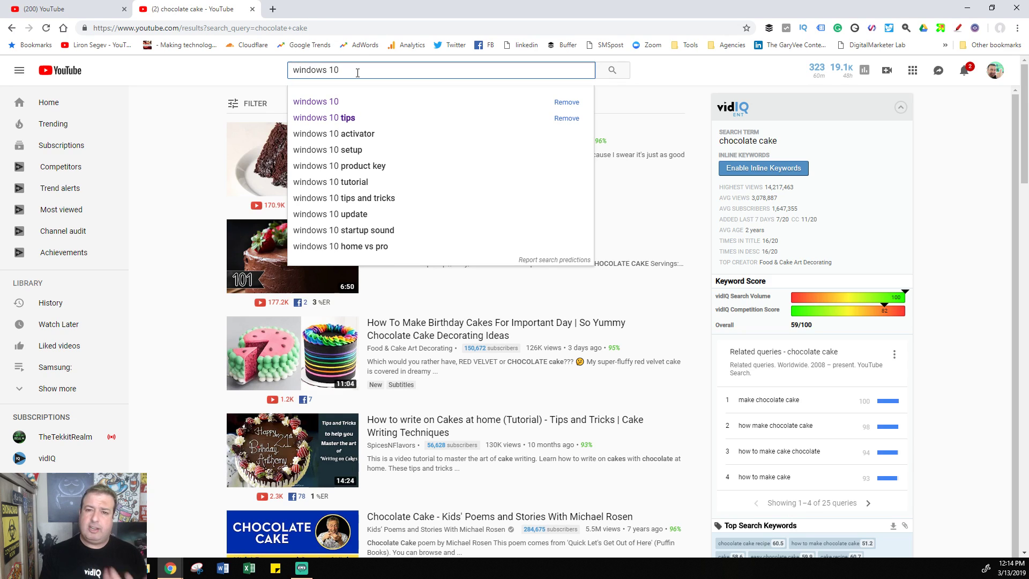
{"action": "key", "text": "Return"}
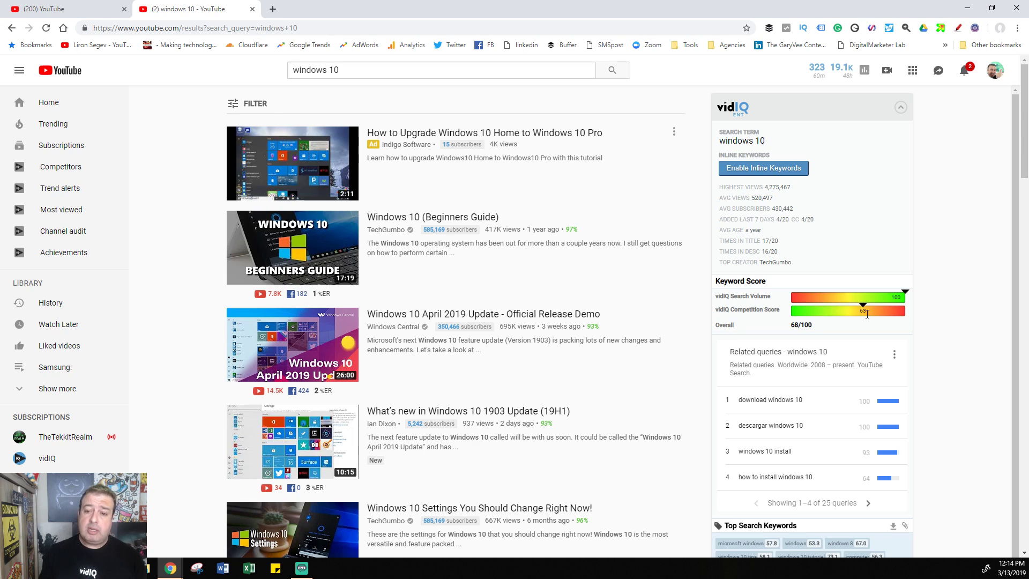
Step: Check the search suggestions for "windows 10" followed by the letters a and b
{"action": "left_click", "coordinate": [363, 72]}
{"action": "type", "text": "a"}
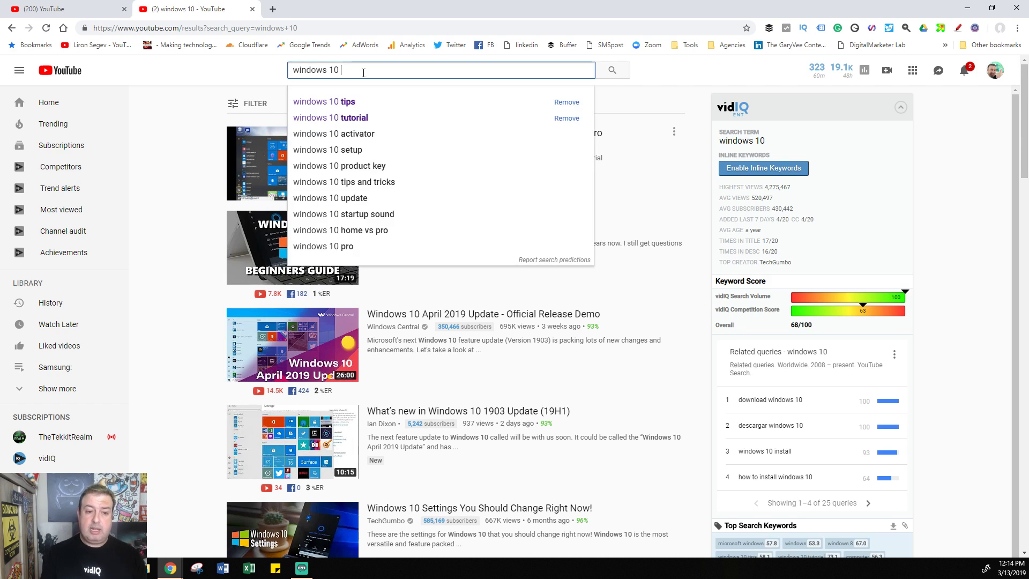
{"action": "key", "text": "BackSpace"}
{"action": "type", "text": "b"}
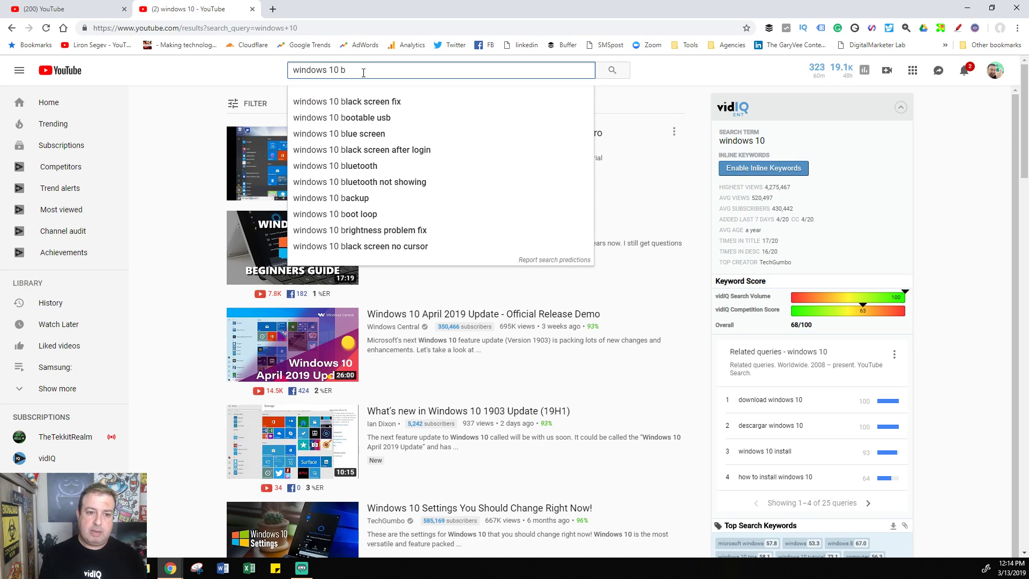
{"action": "key", "text": "BackSpace"}
{"action": "key", "text": "BackSpace"}
Step: Check the search suggestions for "windows 10" preceded by the question words what, where, when, how and why
{"action": "key", "text": "Home"}
{"action": "type", "text": "why"}
{"action": "key", "text": "BackSpace"}
{"action": "type", "text": "at"}
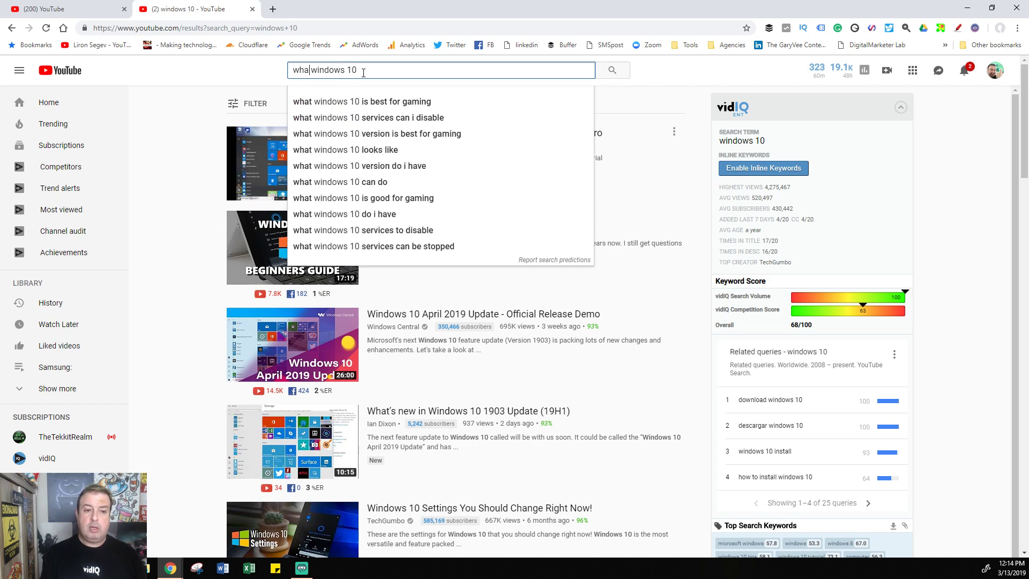
{"action": "key", "text": "shift+Home"}
{"action": "type", "text": "where"}
{"action": "key", "text": "shift+Home"}
{"action": "type", "text": "when"}
{"action": "key", "text": "shift+Home"}
{"action": "key", "text": "BackSpace"}
{"action": "type", "text": "how"}
{"action": "key", "text": "shift+Home"}
{"action": "key", "text": "BackSpace"}
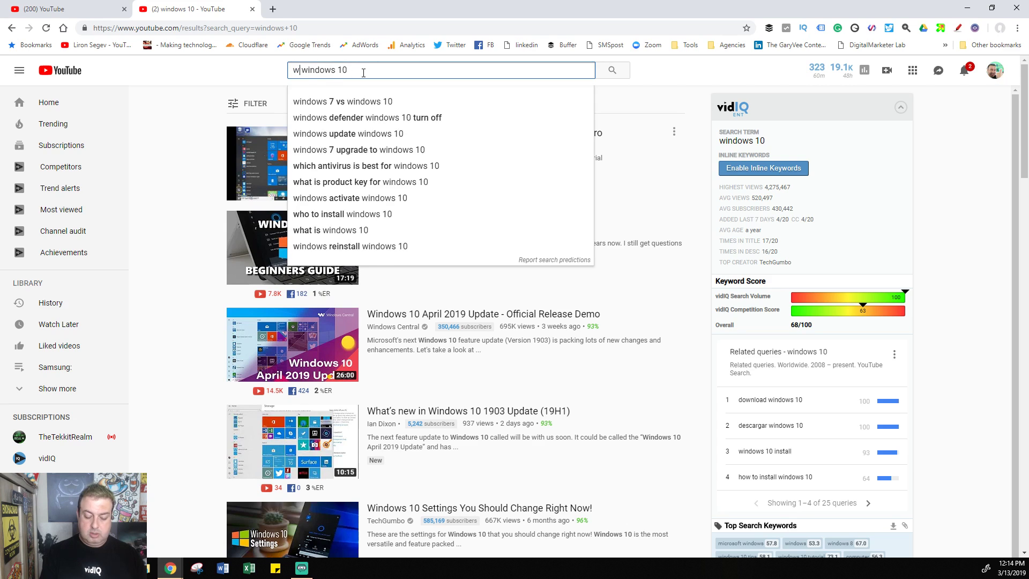
{"action": "type", "text": "why"}
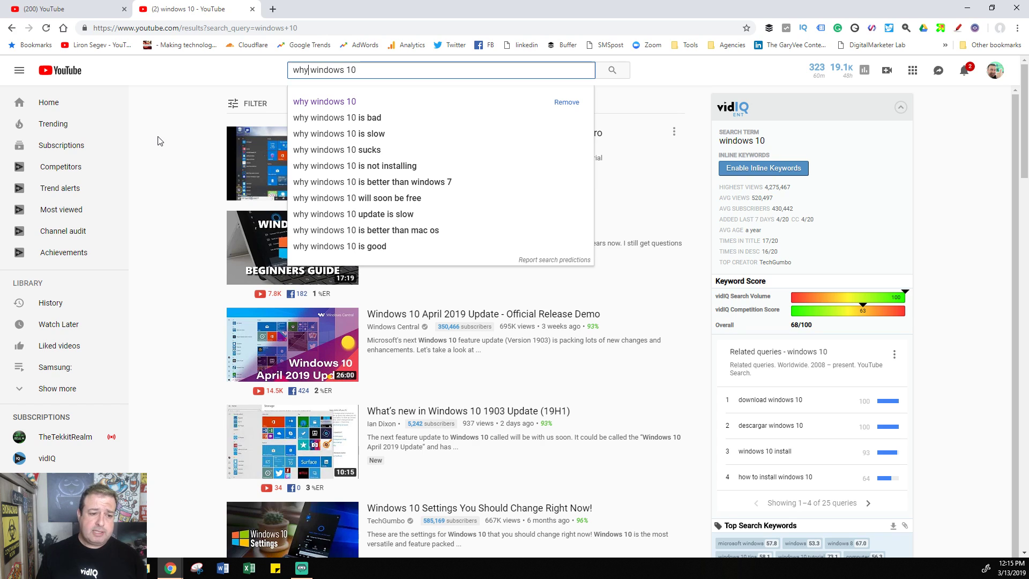
{"action": "left_click", "coordinate": [148, 174]}
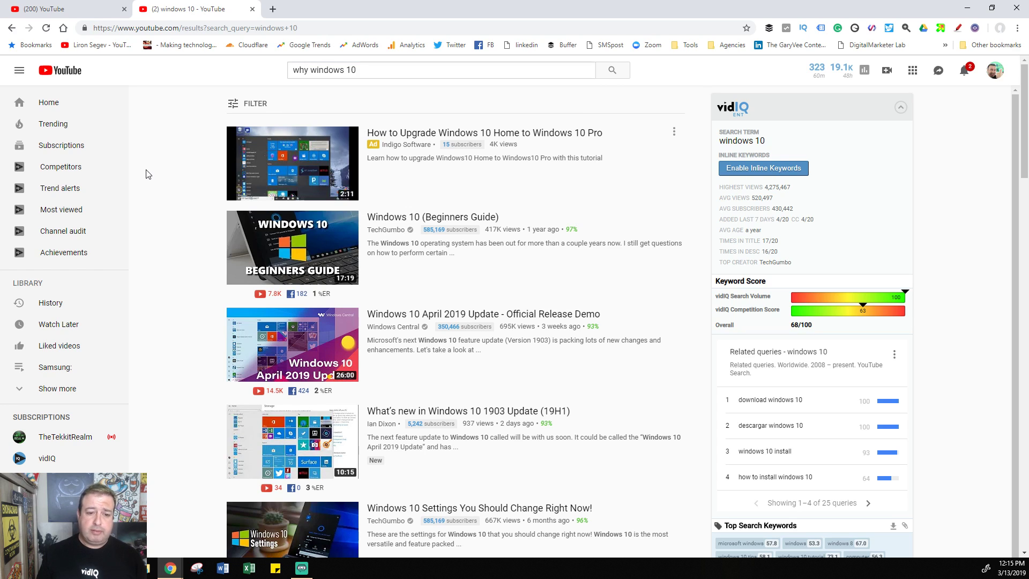
Step: Open the Windows 10 (Beginners Guide) video and examine its vidIQ engagement overview and its views and views-per-hour charts
{"action": "left_click", "coordinate": [399, 219]}
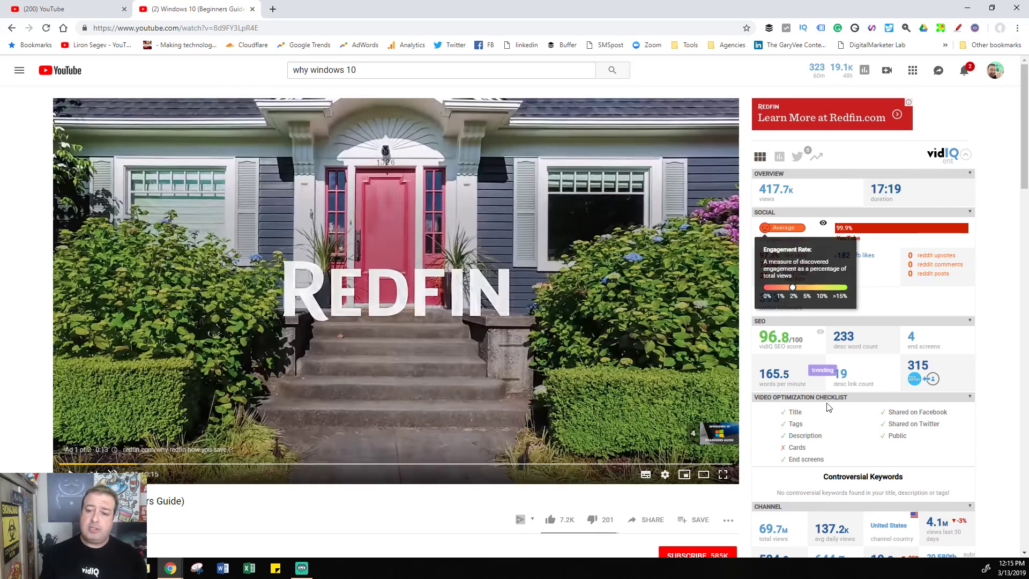
{"action": "mouse_move", "coordinate": [876, 243]}
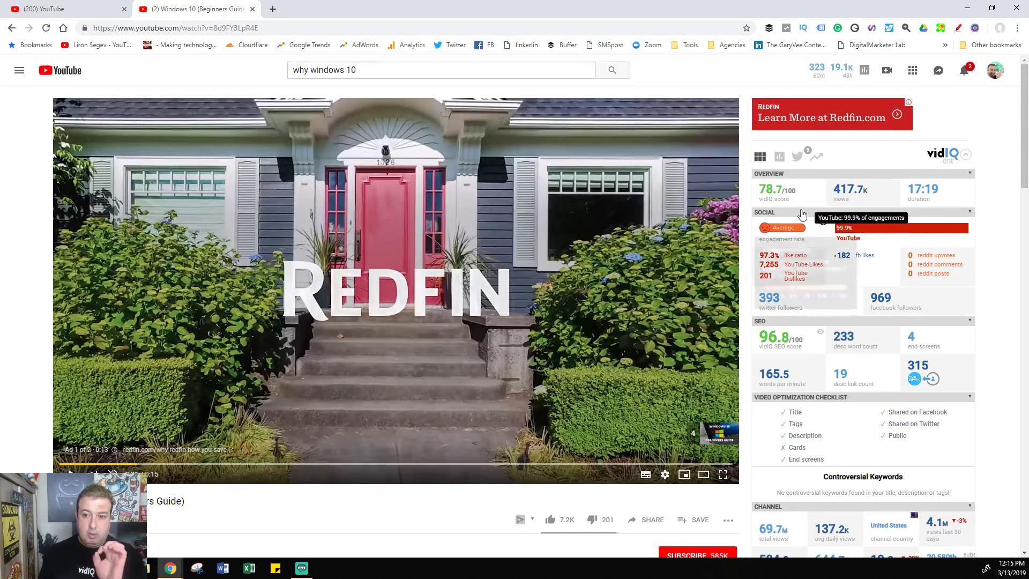
{"action": "left_click", "coordinate": [780, 158]}
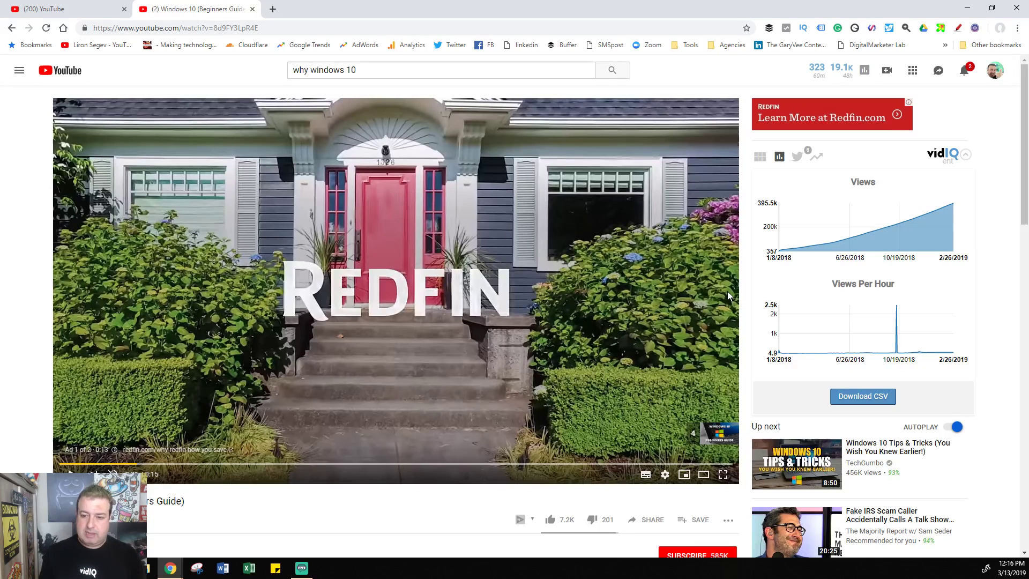
{"action": "left_click", "coordinate": [760, 157]}
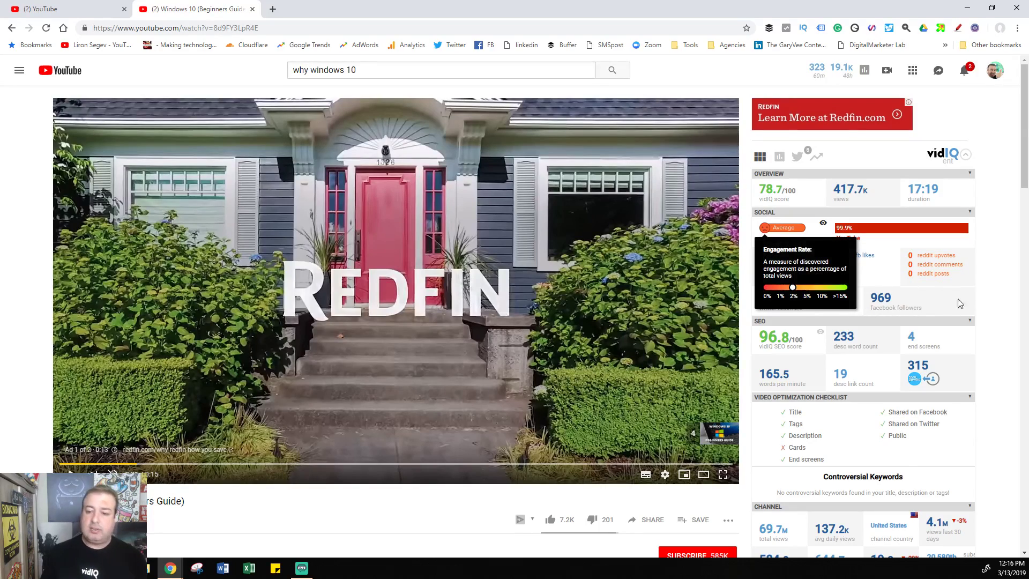
Step: Examine the video's SEO score breakdown, optimization checklist, channel statistics, ranked video tags and channel tags in vidIQ
{"action": "scroll", "coordinate": [988, 316], "scroll_direction": "down", "scroll_amount": 2}
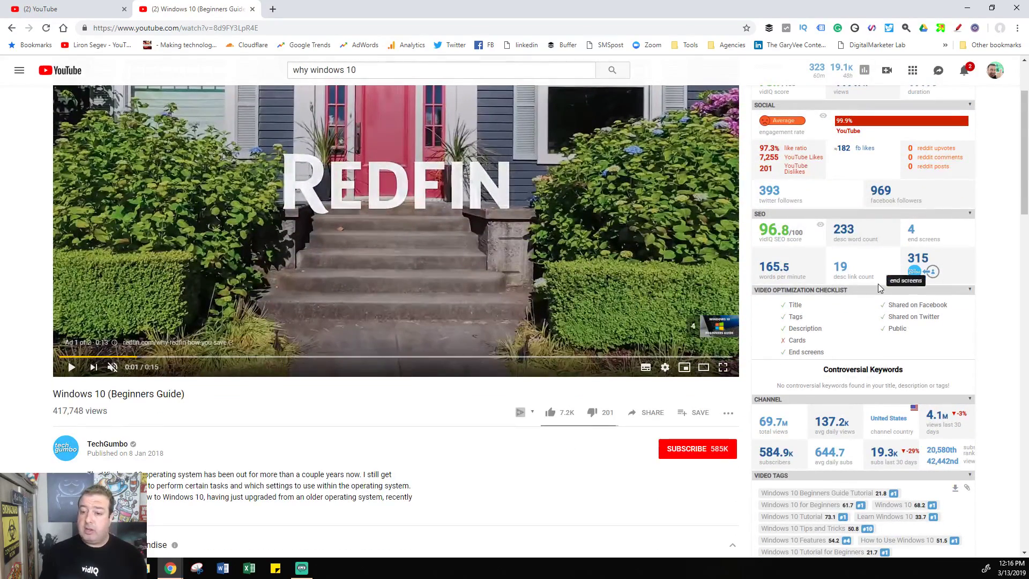
{"action": "mouse_move", "coordinate": [823, 248]}
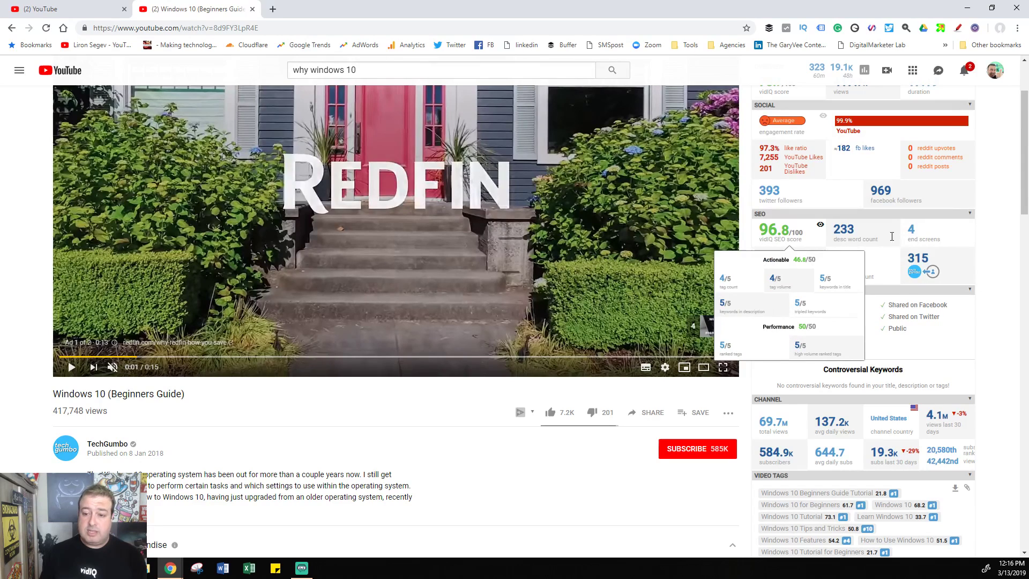
{"action": "scroll", "coordinate": [990, 295], "scroll_direction": "down", "scroll_amount": 2}
{"action": "scroll", "coordinate": [990, 295], "scroll_direction": "down", "scroll_amount": 1}
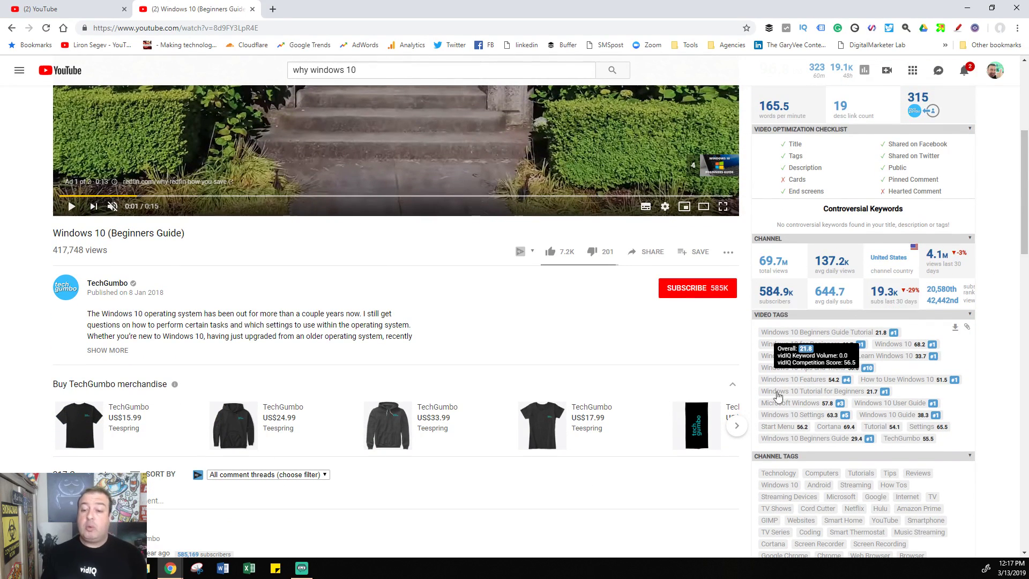
{"action": "mouse_move", "coordinate": [800, 368]}
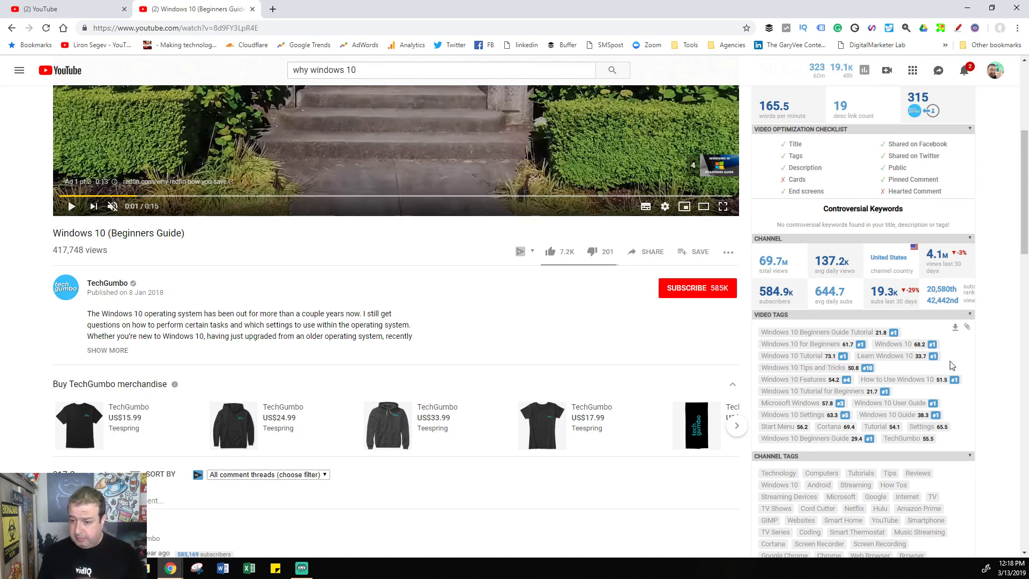
{"action": "scroll", "coordinate": [943, 344], "scroll_direction": "down", "scroll_amount": 1}
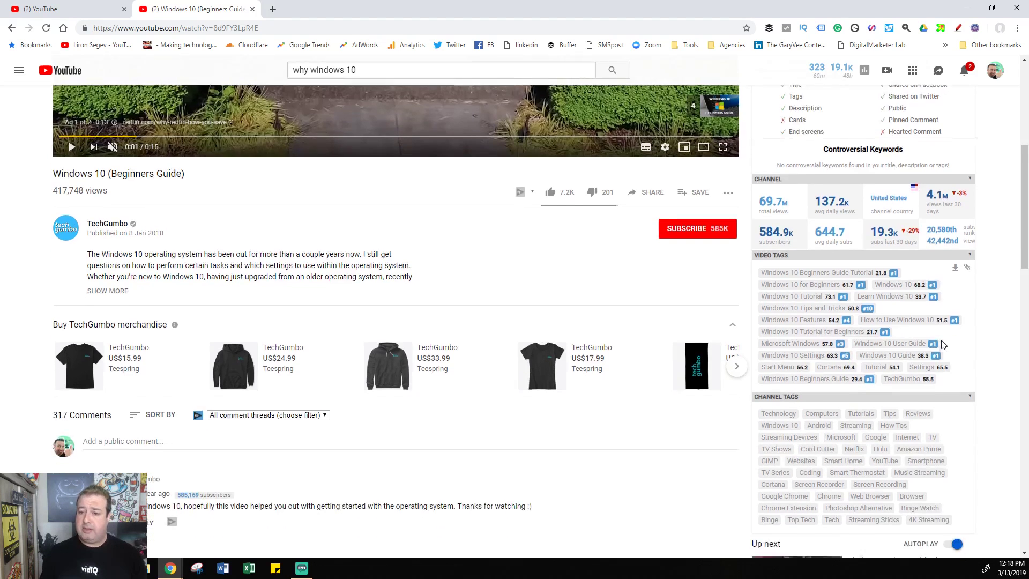
{"action": "scroll", "coordinate": [943, 344], "scroll_direction": "down", "scroll_amount": 1}
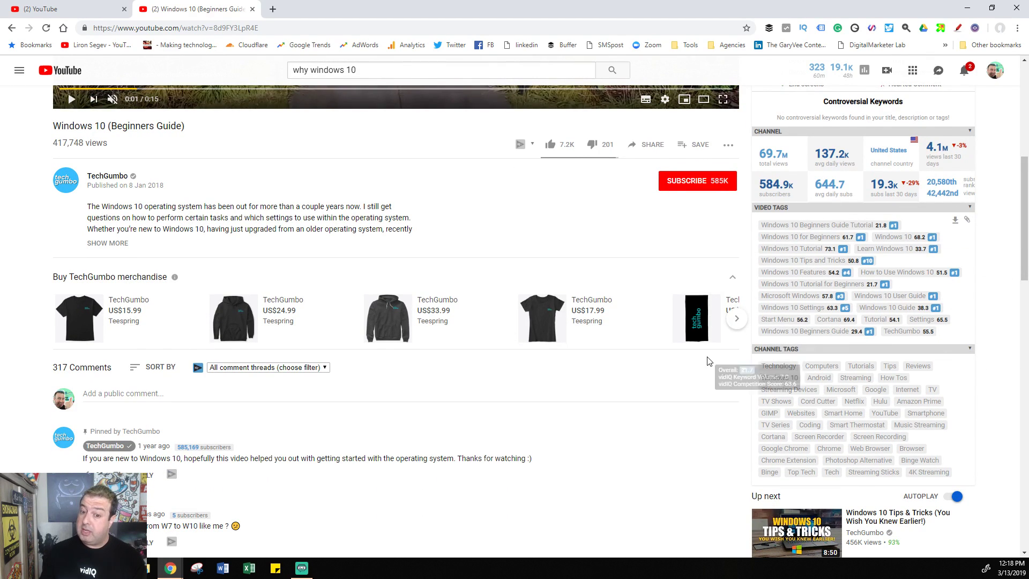
{"action": "scroll", "coordinate": [709, 361], "scroll_direction": "down", "scroll_amount": 2}
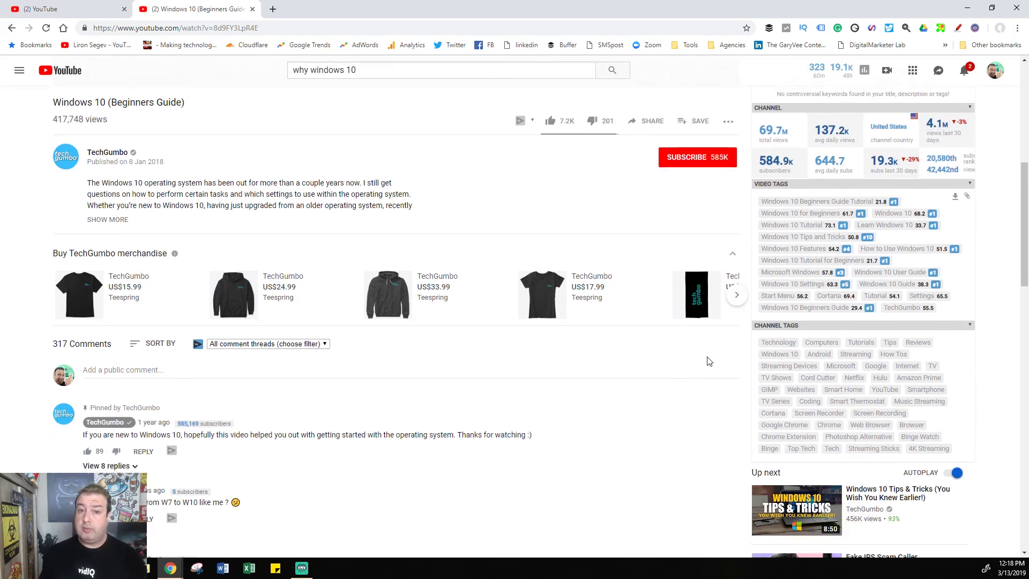
{"action": "scroll", "coordinate": [709, 361], "scroll_direction": "up", "scroll_amount": 5}
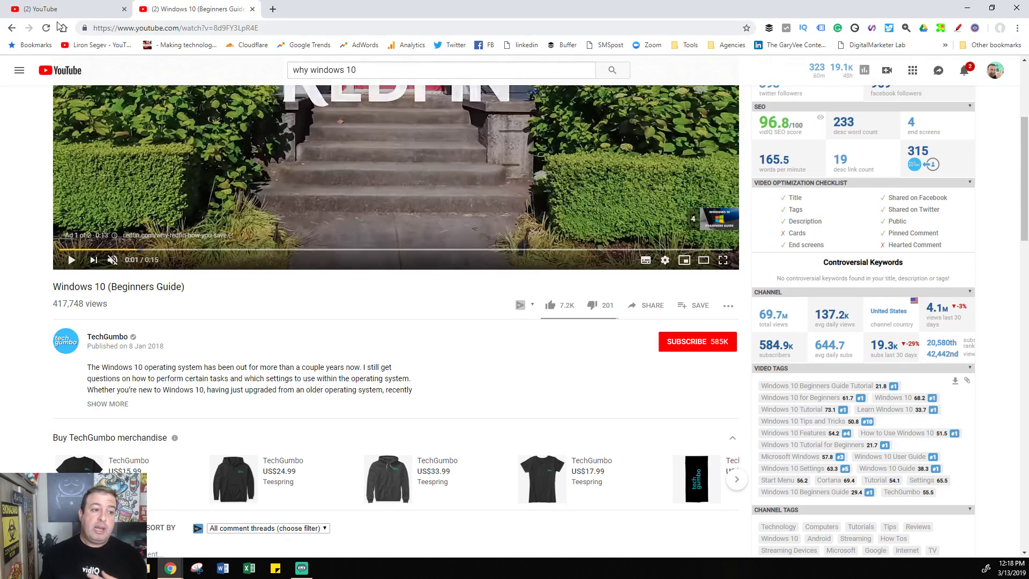
Step: Return from the video to the search results and run a new search for "chocolate cake"
{"action": "left_click", "coordinate": [12, 28]}
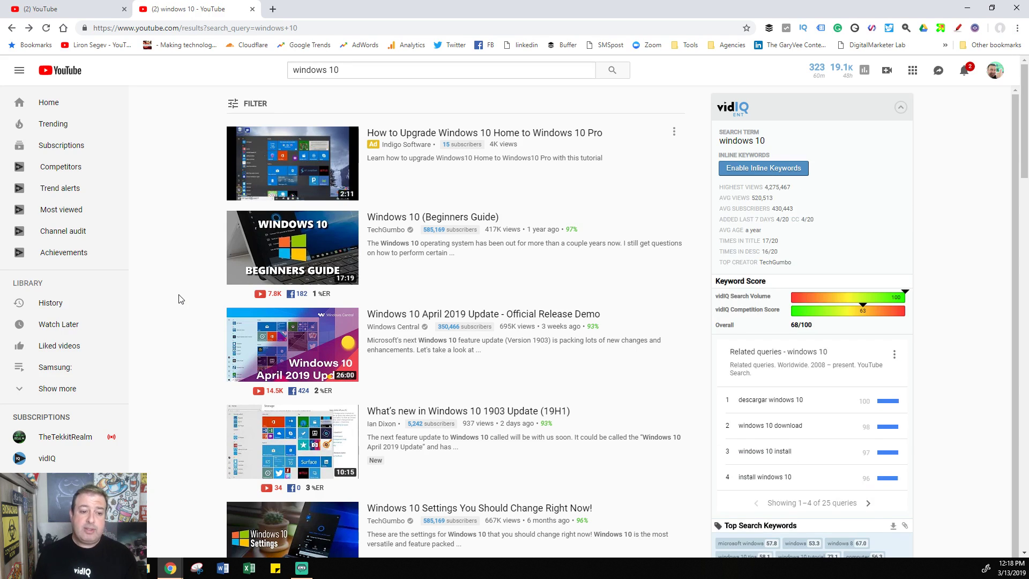
{"action": "scroll", "coordinate": [189, 289], "scroll_direction": "down", "scroll_amount": 1}
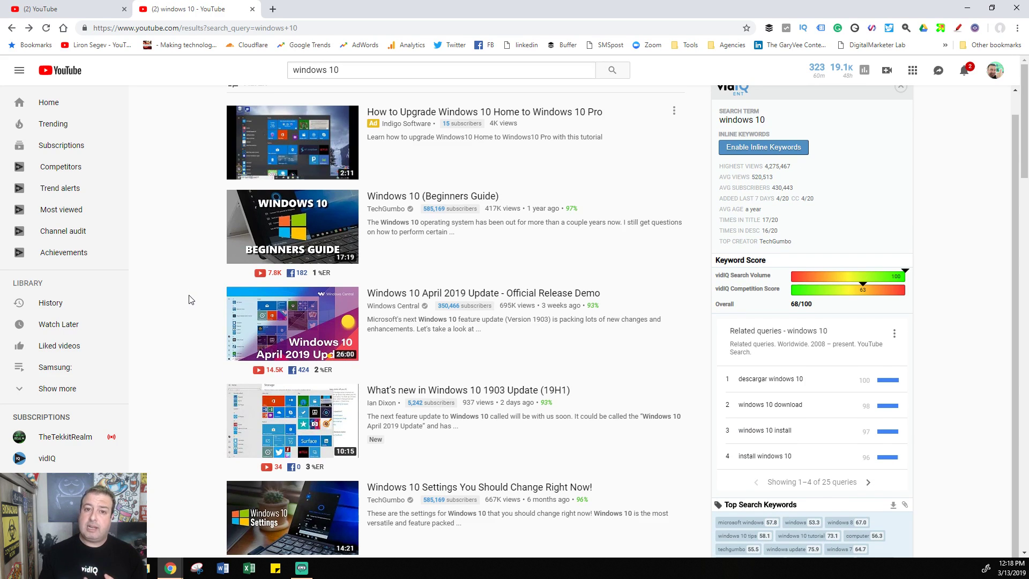
{"action": "triple_click", "coordinate": [321, 70]}
{"action": "type", "text": "c"}
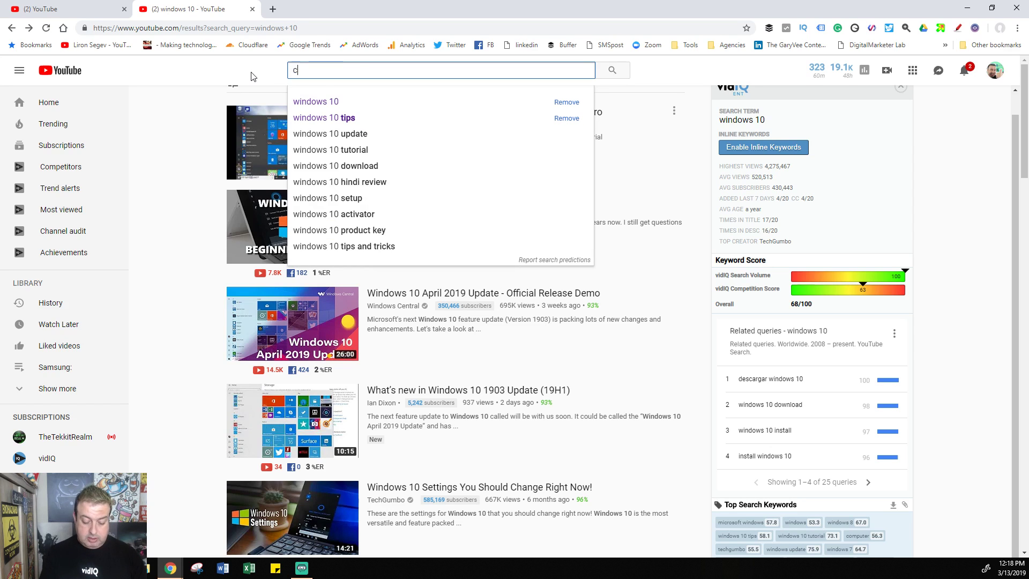
{"action": "type", "text": "hocolate cake"}
{"action": "key", "text": "Return"}
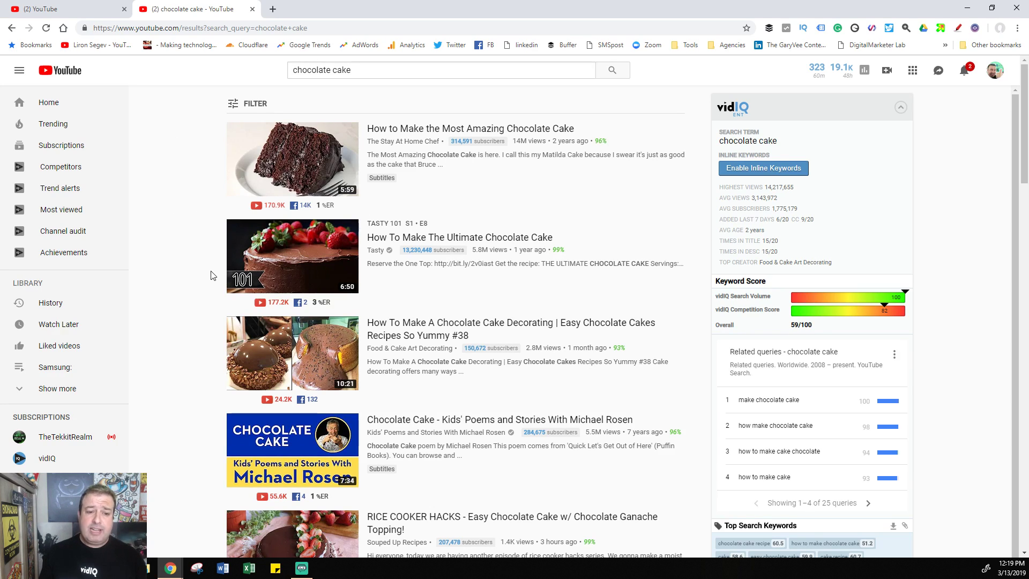
Step: Examine the vidIQ keyword score, related queries, top search keywords and trending videos for "chocolate cake"
{"action": "scroll", "coordinate": [679, 277], "scroll_direction": "down", "scroll_amount": 1}
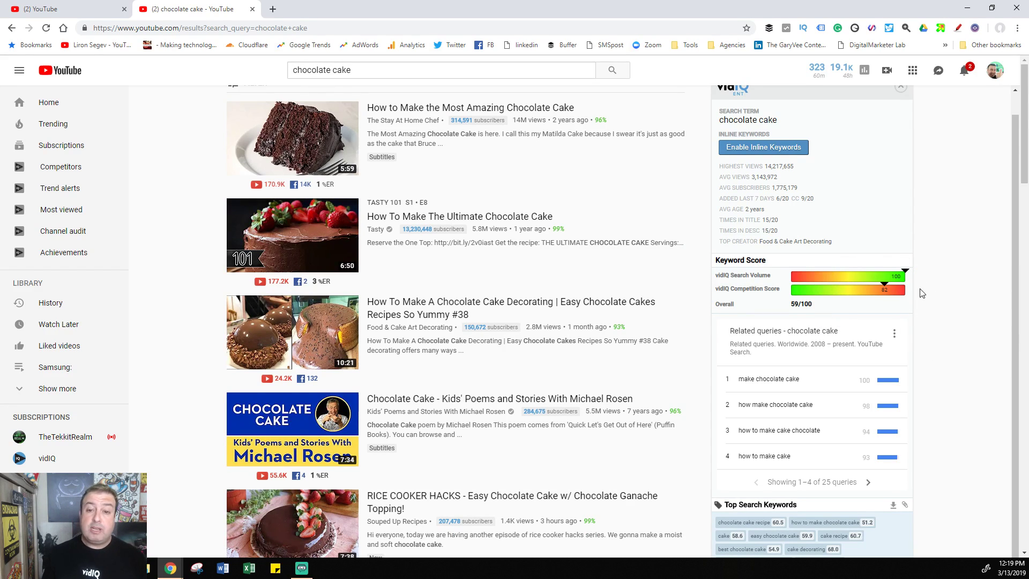
{"action": "scroll", "coordinate": [921, 323], "scroll_direction": "down", "scroll_amount": 1}
{"action": "scroll", "coordinate": [921, 323], "scroll_direction": "down", "scroll_amount": 2}
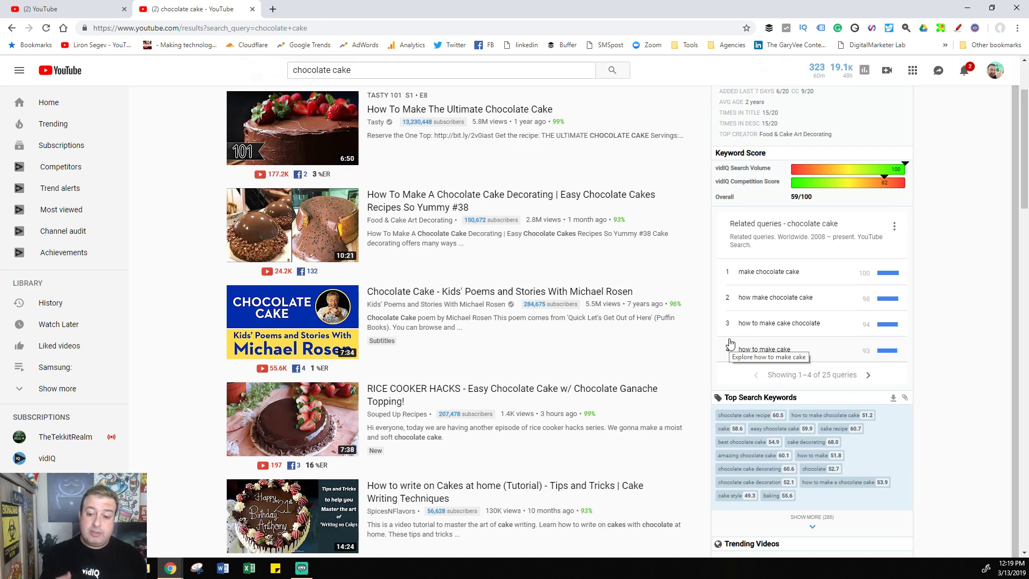
{"action": "scroll", "coordinate": [951, 340], "scroll_direction": "down", "scroll_amount": 3}
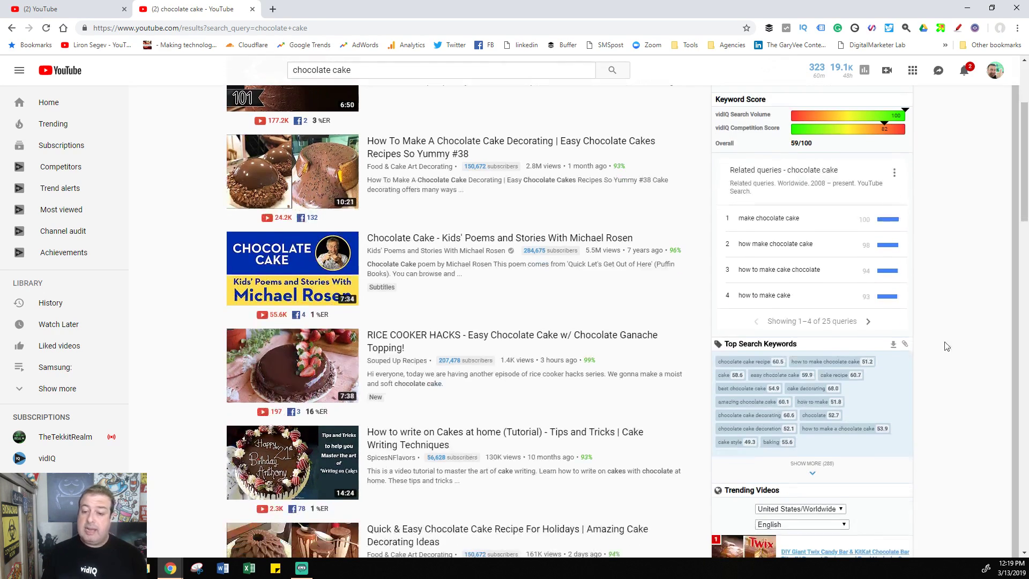
{"action": "mouse_move", "coordinate": [750, 338]}
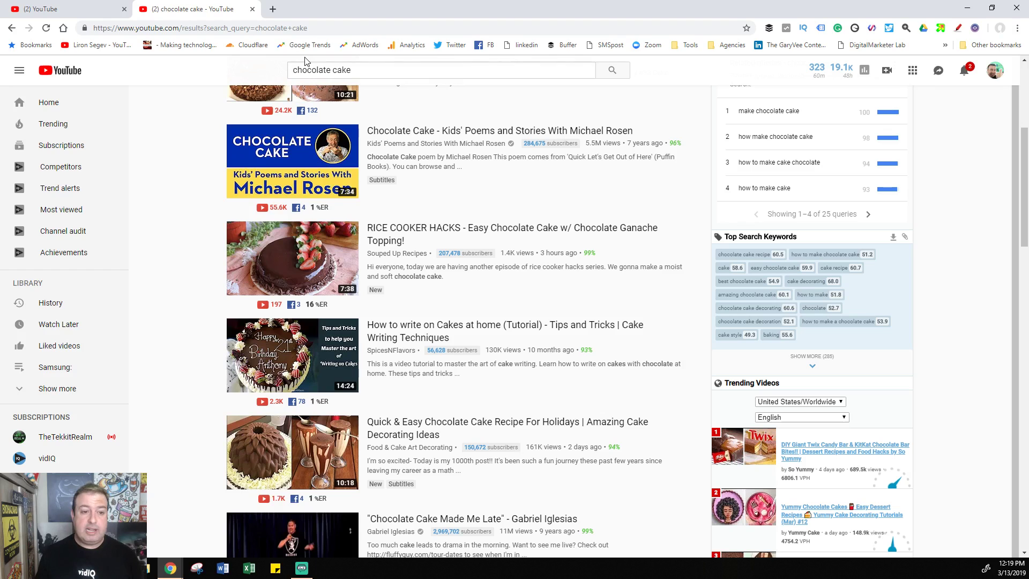
Step: Switch to the edit page of the How to Start a YouTube Channel in 2019 video and review its title and description keyword suggestions
{"action": "left_click", "coordinate": [81, 10]}
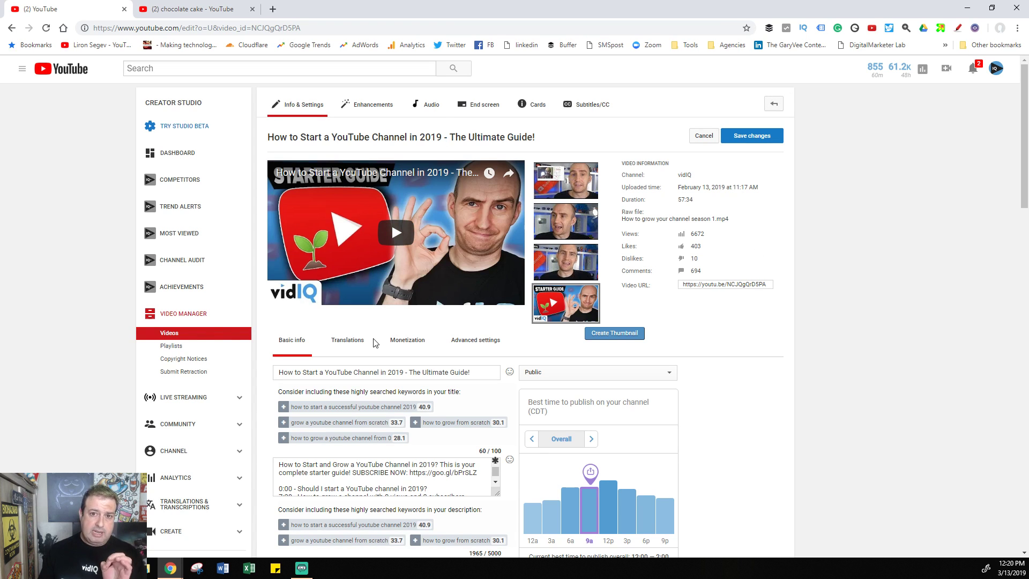
{"action": "left_click_drag", "start_coordinate": [275, 372], "coordinate": [473, 379]}
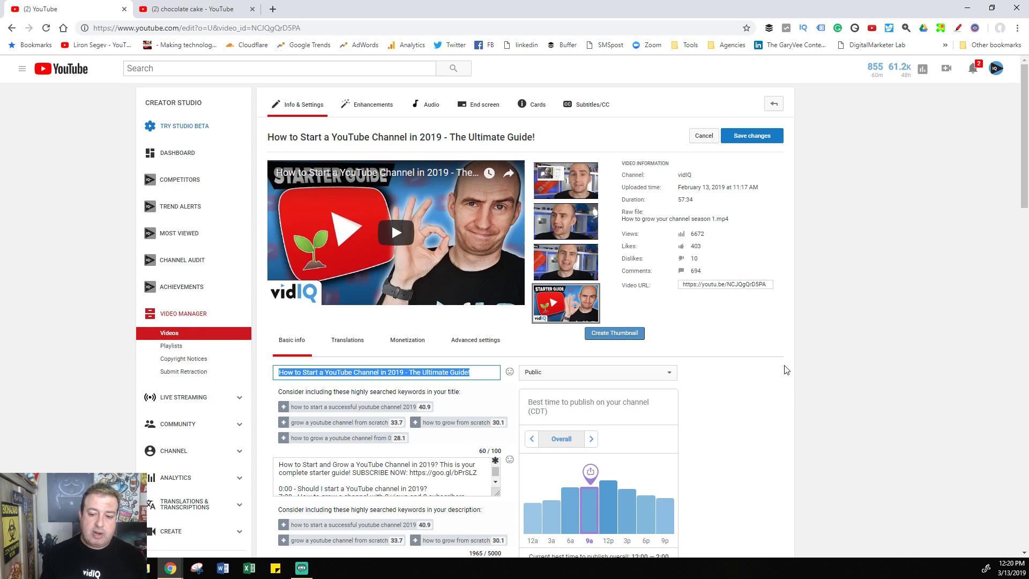
{"action": "scroll", "coordinate": [786, 388], "scroll_direction": "down", "scroll_amount": 2}
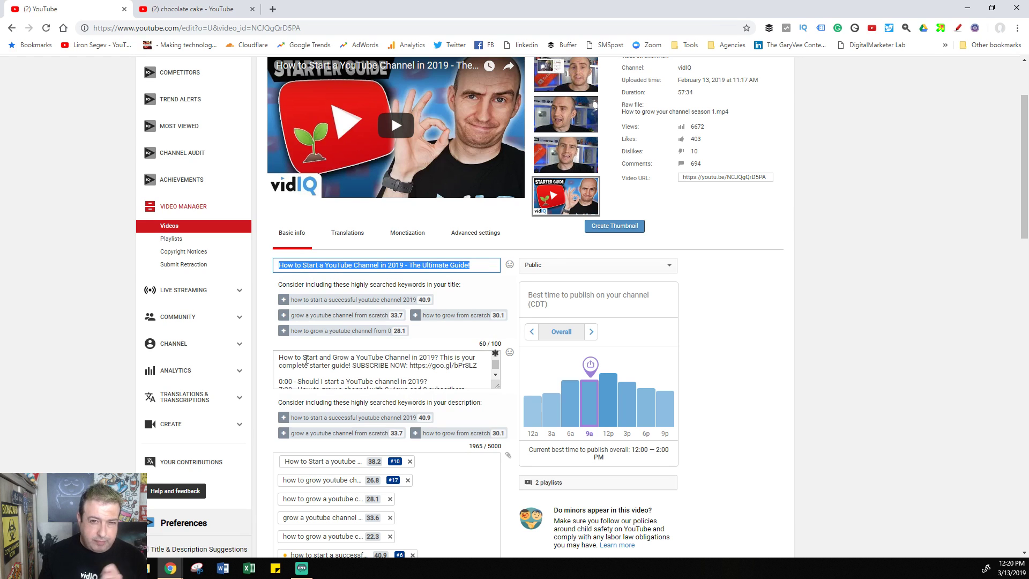
{"action": "left_click", "coordinate": [305, 359]}
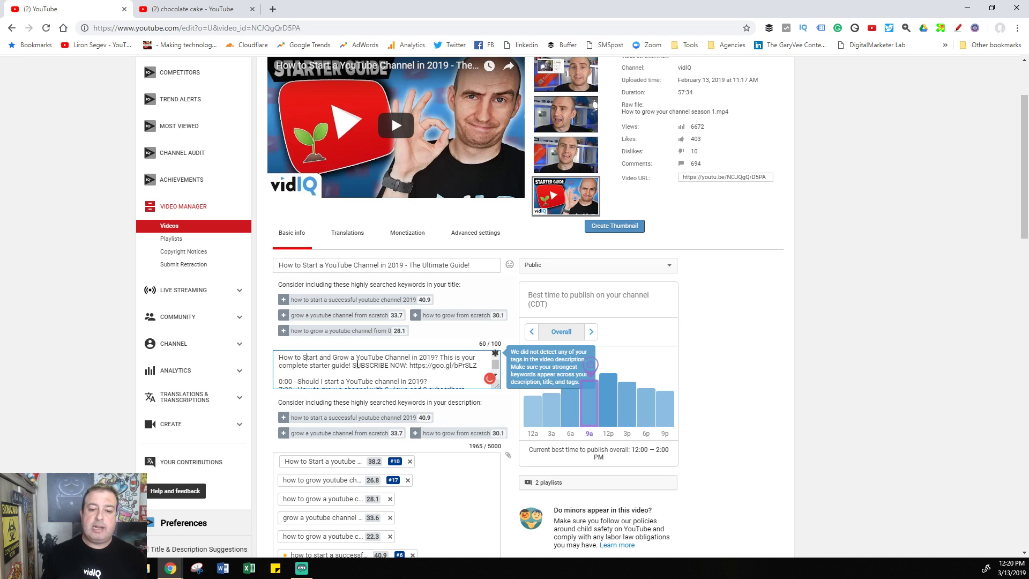
Step: Inspect the video tag "How to Start a youtube channel 2019" in the vidIQ keyword inspector, checking its related keywords and keyword score
{"action": "scroll", "coordinate": [381, 359], "scroll_direction": "down", "scroll_amount": 5}
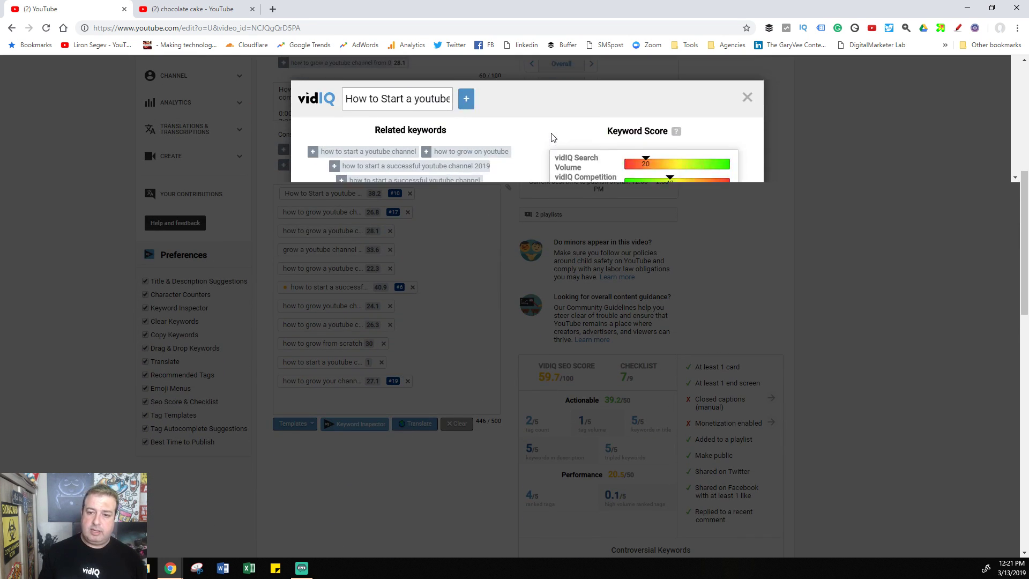
{"action": "scroll", "coordinate": [599, 189], "scroll_direction": "up", "scroll_amount": 2}
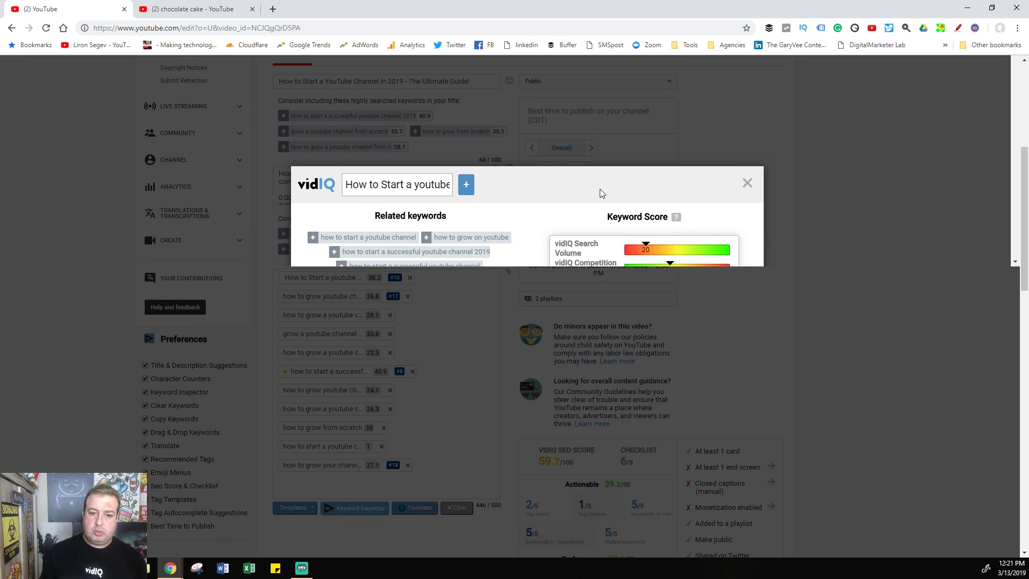
{"action": "scroll", "coordinate": [600, 189], "scroll_direction": "down", "scroll_amount": 2}
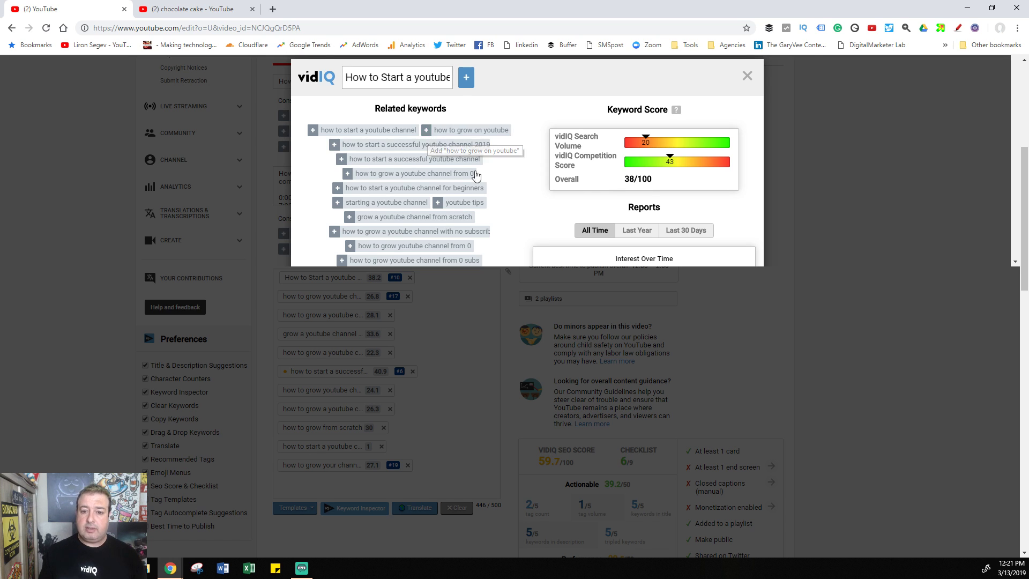
{"action": "scroll", "coordinate": [723, 214], "scroll_direction": "down", "scroll_amount": 2}
{"action": "scroll", "coordinate": [723, 215], "scroll_direction": "down", "scroll_amount": 2}
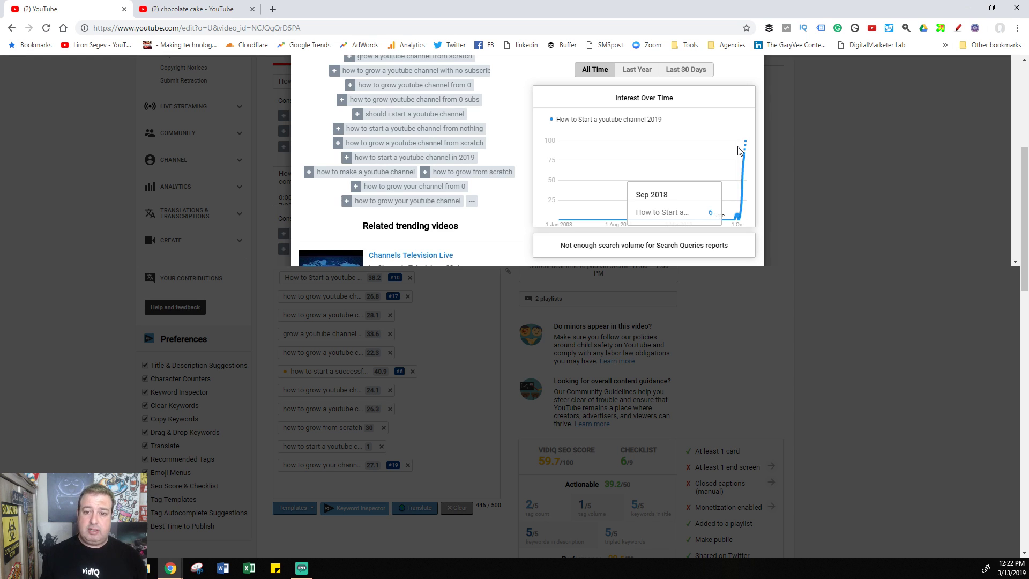
Step: Compare the tag's interest over time for the last 30 days and the last year
{"action": "left_click", "coordinate": [687, 74]}
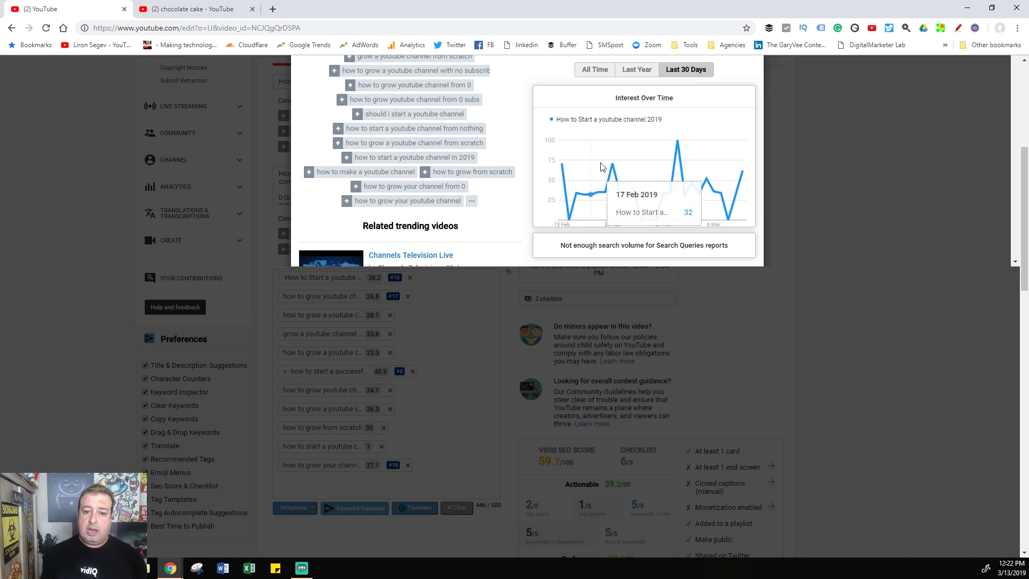
{"action": "left_click", "coordinate": [636, 69]}
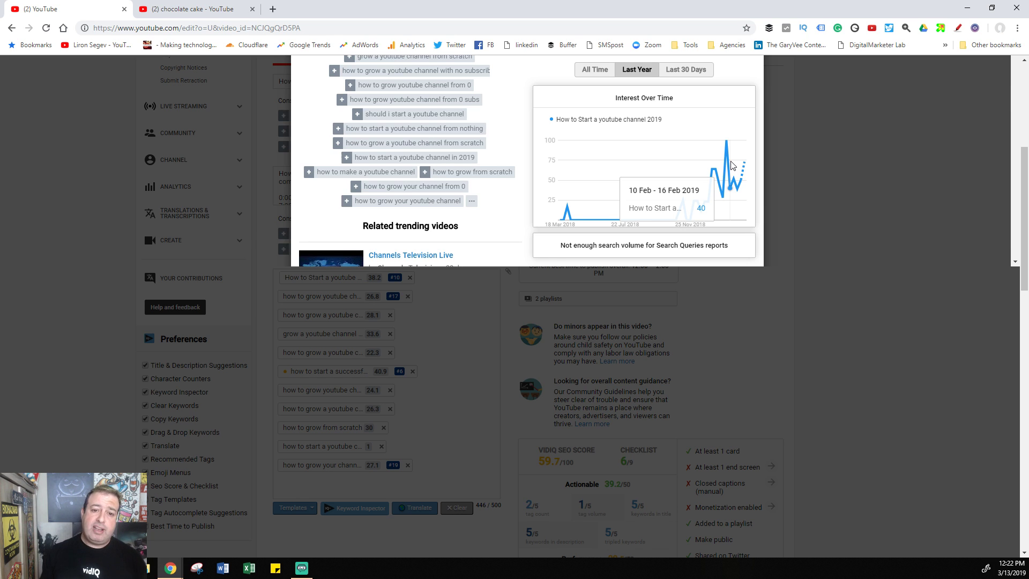
{"action": "scroll", "coordinate": [546, 176], "scroll_direction": "up", "scroll_amount": 3}
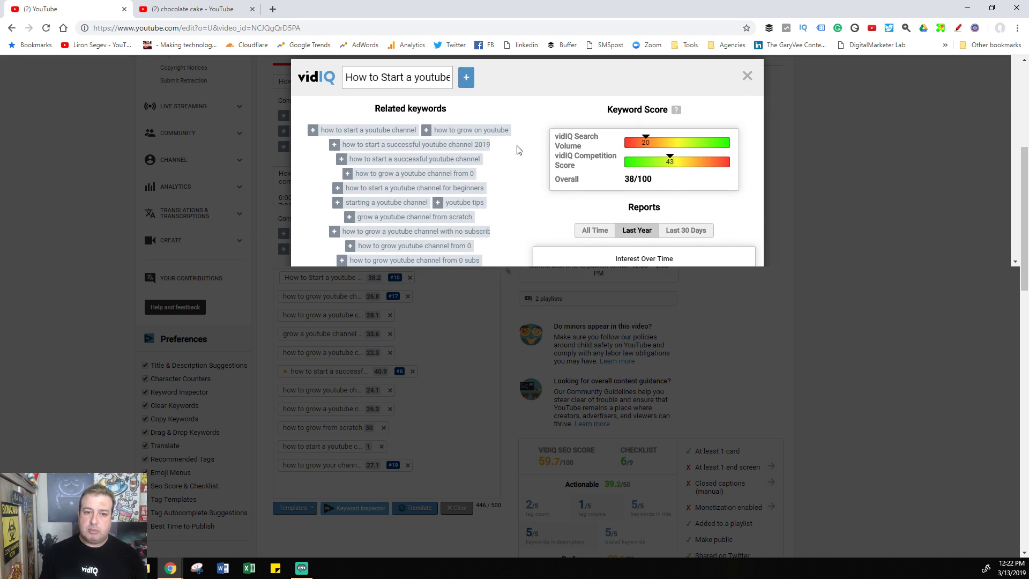
Step: Look up "valentines day" in the keyword inspector and examine its related keywords and keyword score
{"action": "triple_click", "coordinate": [439, 81]}
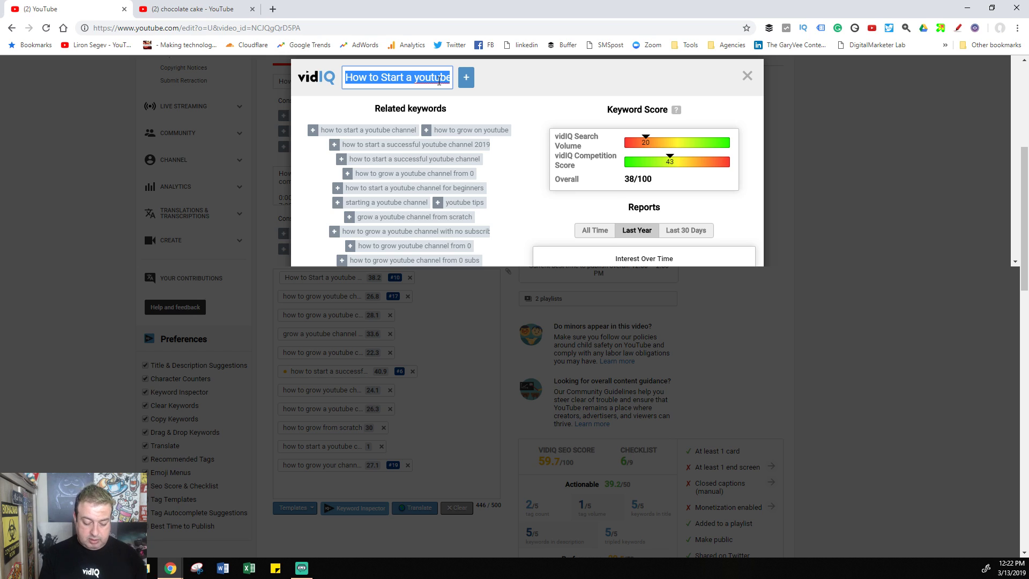
{"action": "type", "text": "valentines day"}
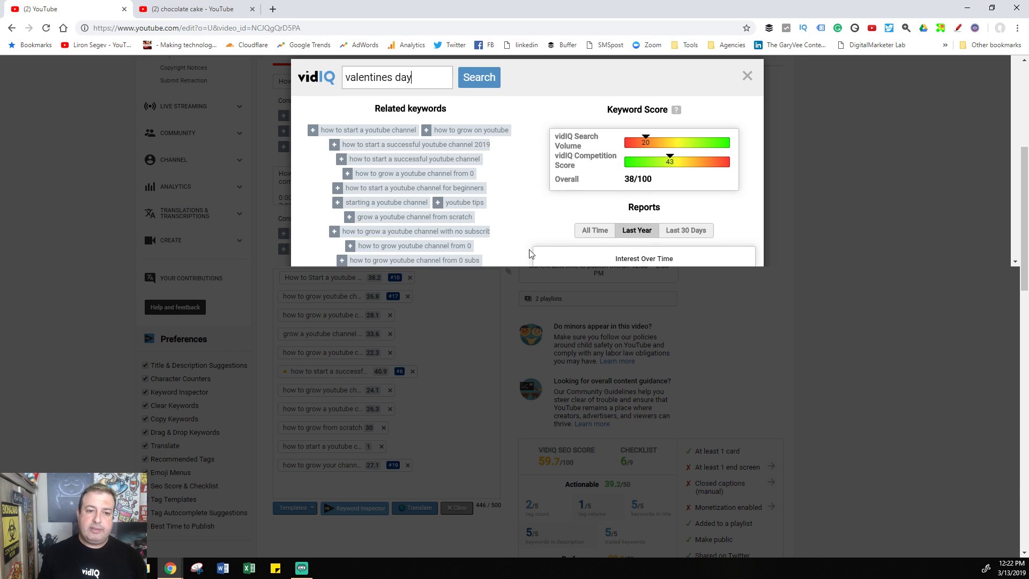
{"action": "left_click", "coordinate": [490, 84]}
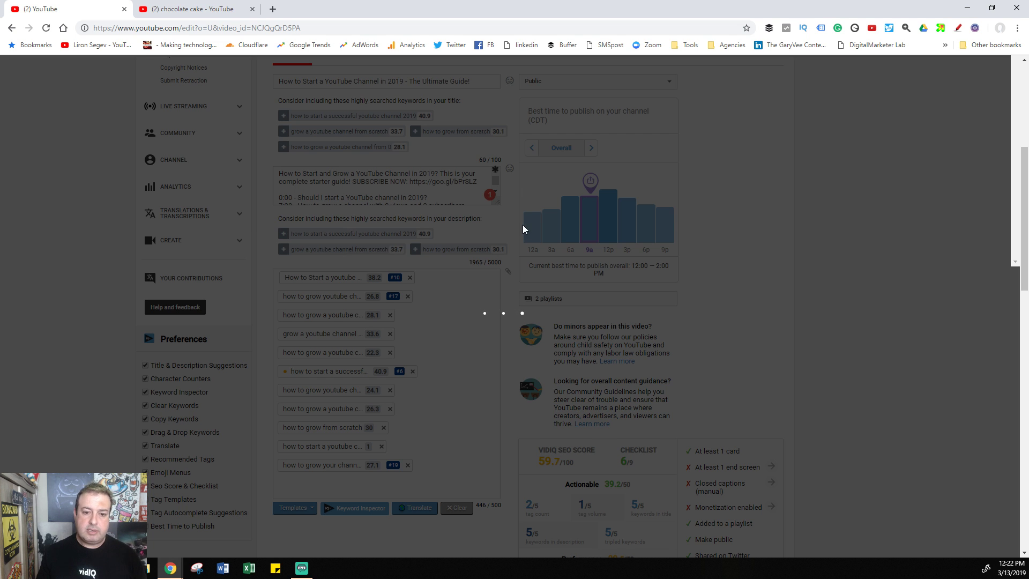
{"action": "scroll", "coordinate": [531, 213], "scroll_direction": "down", "scroll_amount": 3}
{"action": "scroll", "coordinate": [530, 209], "scroll_direction": "up", "scroll_amount": 1}
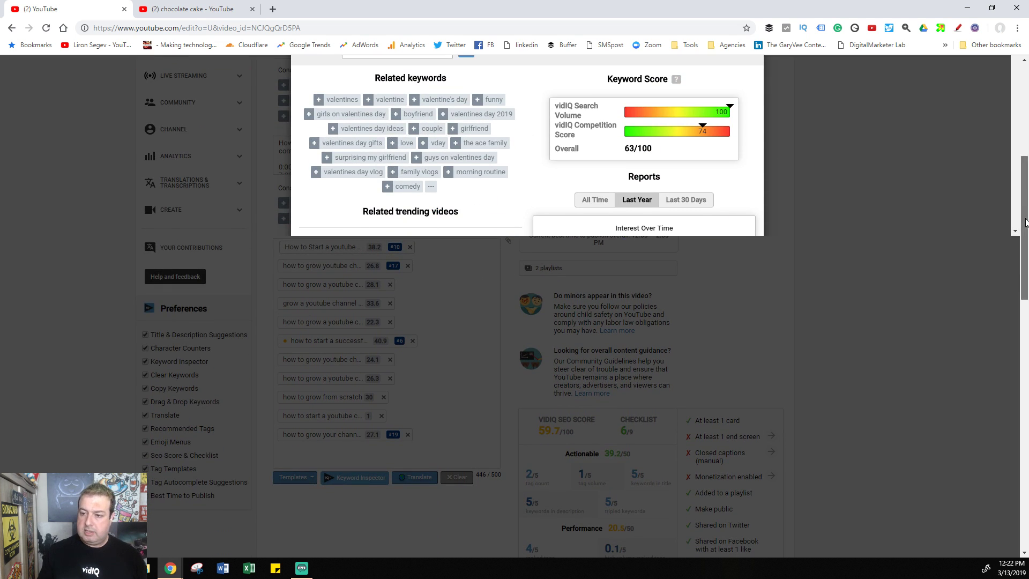
{"action": "scroll", "coordinate": [1025, 222], "scroll_direction": "up", "scroll_amount": 2}
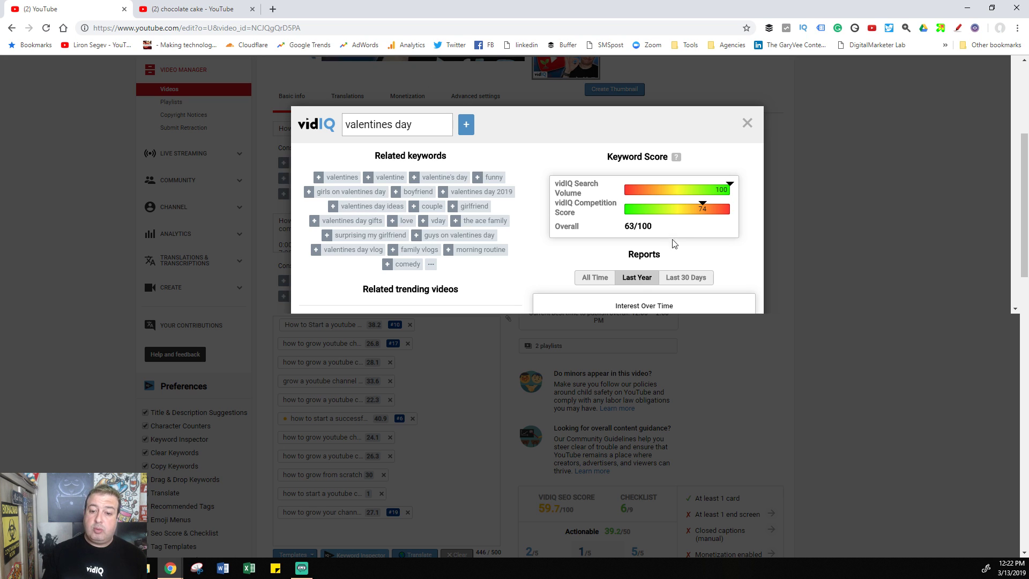
Step: Check the interest over time for "valentines day" over the last 30 days and all time, and close the keyword inspector
{"action": "left_click", "coordinate": [690, 275]}
{"action": "scroll", "coordinate": [697, 252], "scroll_direction": "down", "scroll_amount": 3}
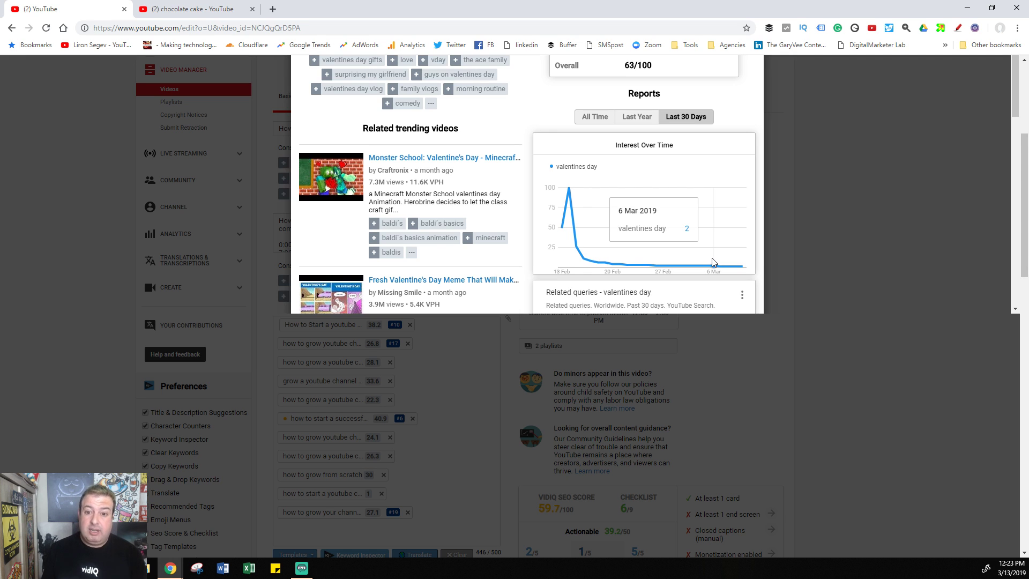
{"action": "left_click", "coordinate": [590, 117]}
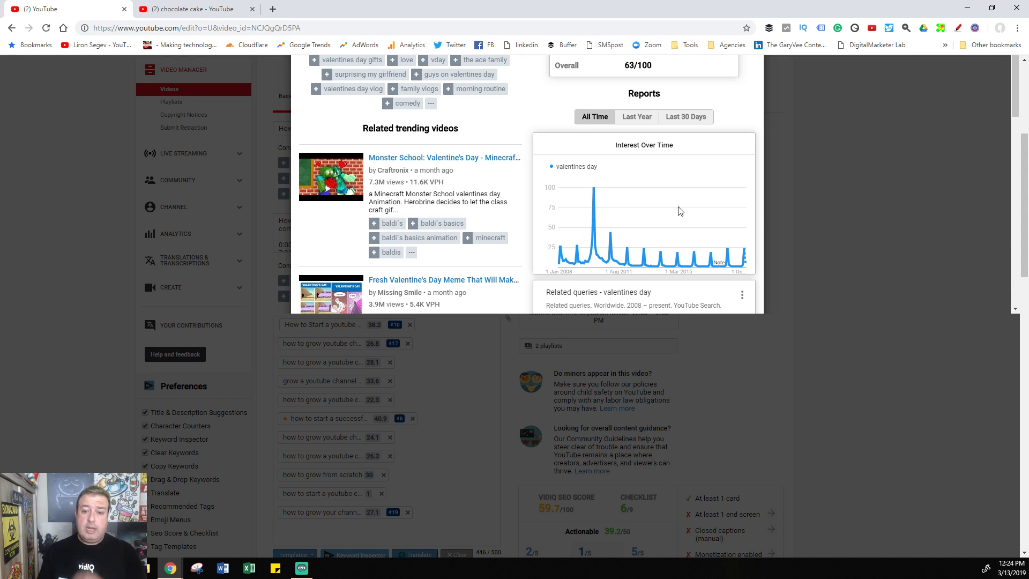
{"action": "left_click", "coordinate": [66, 220]}
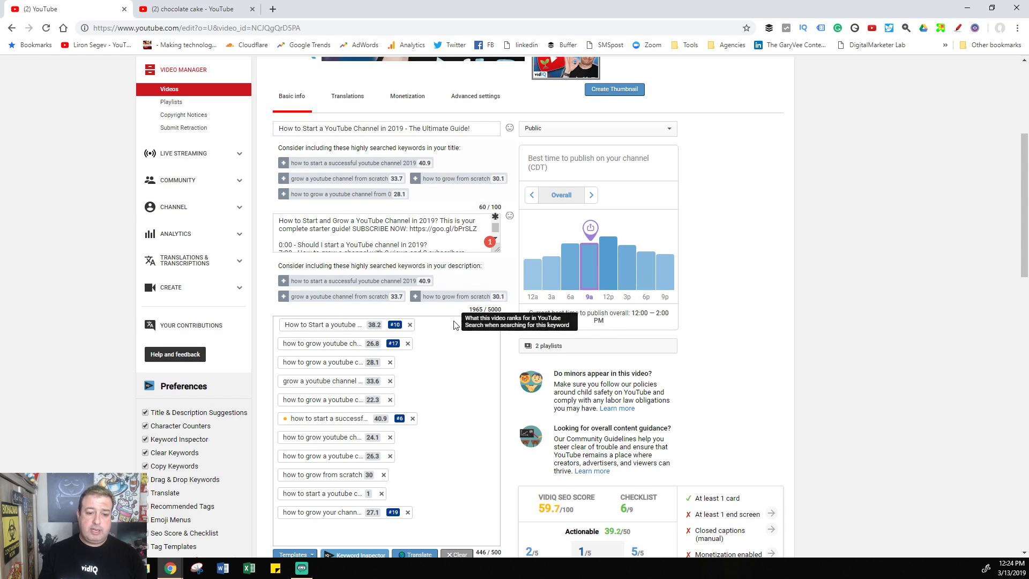
Step: Check the best time to publish on the channel for Wednesdays
{"action": "scroll", "coordinate": [565, 316], "scroll_direction": "down", "scroll_amount": 2}
{"action": "scroll", "coordinate": [565, 317], "scroll_direction": "up", "scroll_amount": 1}
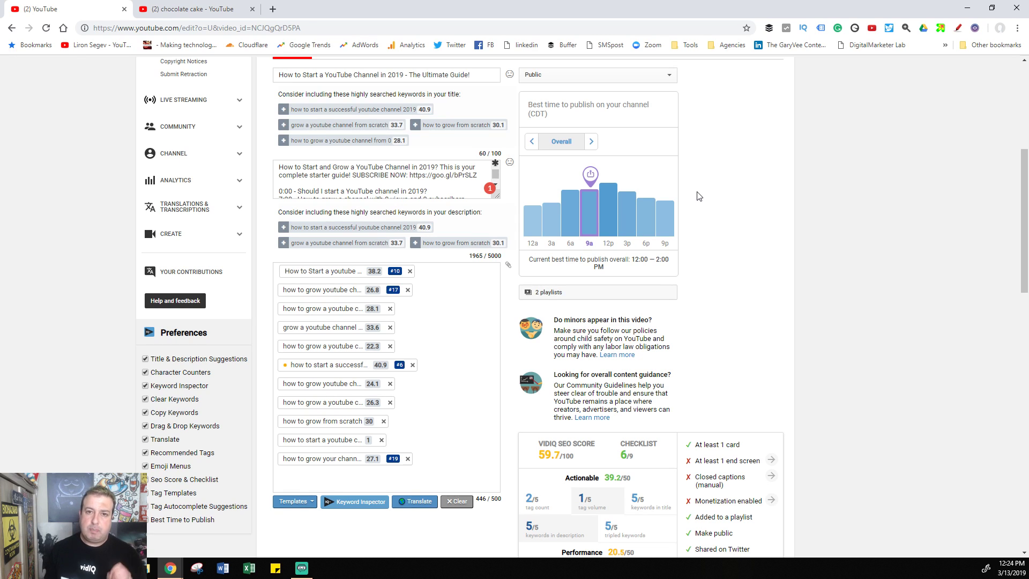
{"action": "left_click", "coordinate": [591, 145]}
{"action": "left_click", "coordinate": [591, 142]}
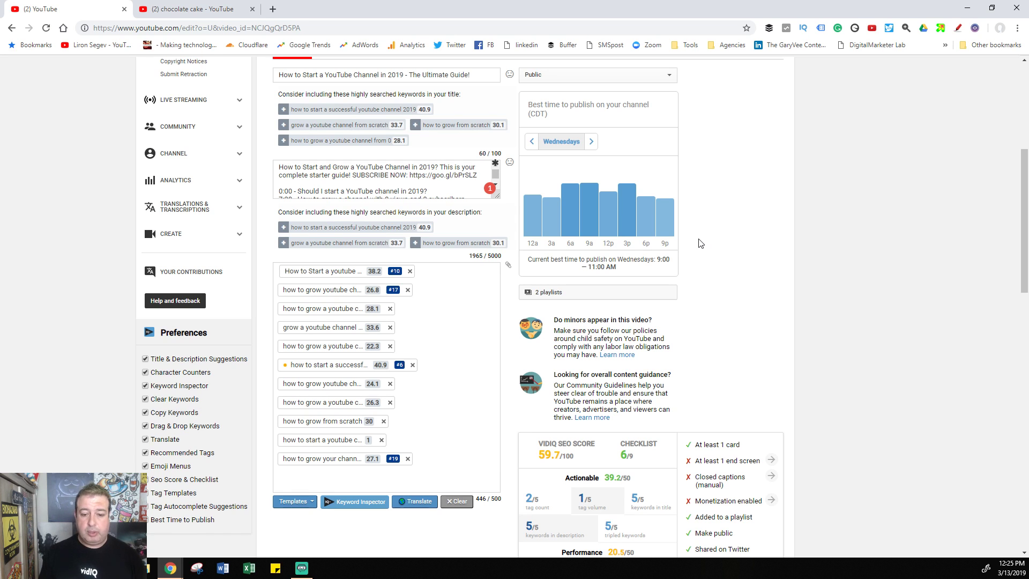
Step: Examine the video's SEO score, optimization checklist, recommended tags with their scores, and the videos to gain views from
{"action": "scroll", "coordinate": [700, 244], "scroll_direction": "down", "scroll_amount": 3}
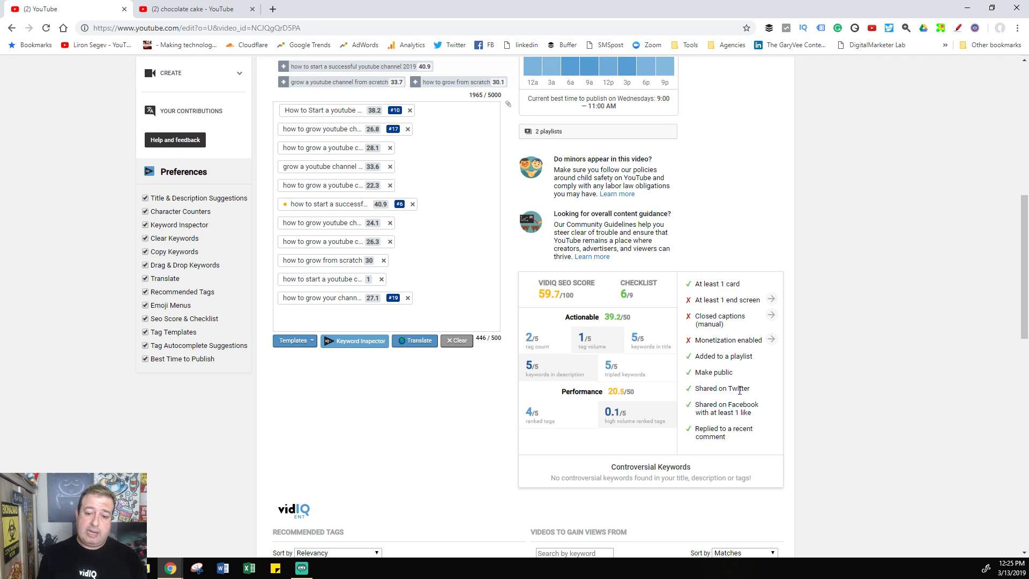
{"action": "scroll", "coordinate": [460, 407], "scroll_direction": "down", "scroll_amount": 3}
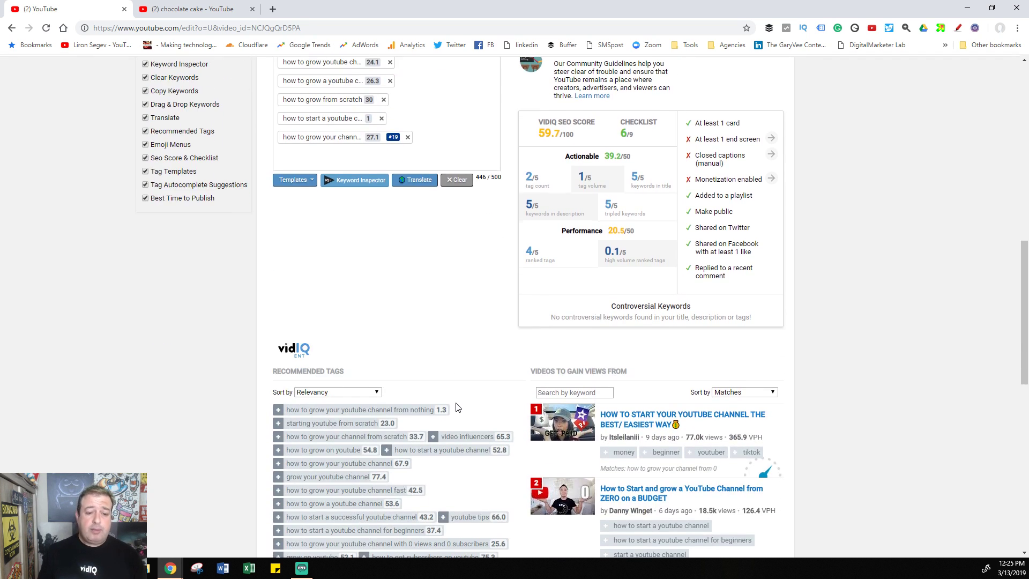
{"action": "scroll", "coordinate": [493, 383], "scroll_direction": "down", "scroll_amount": 1}
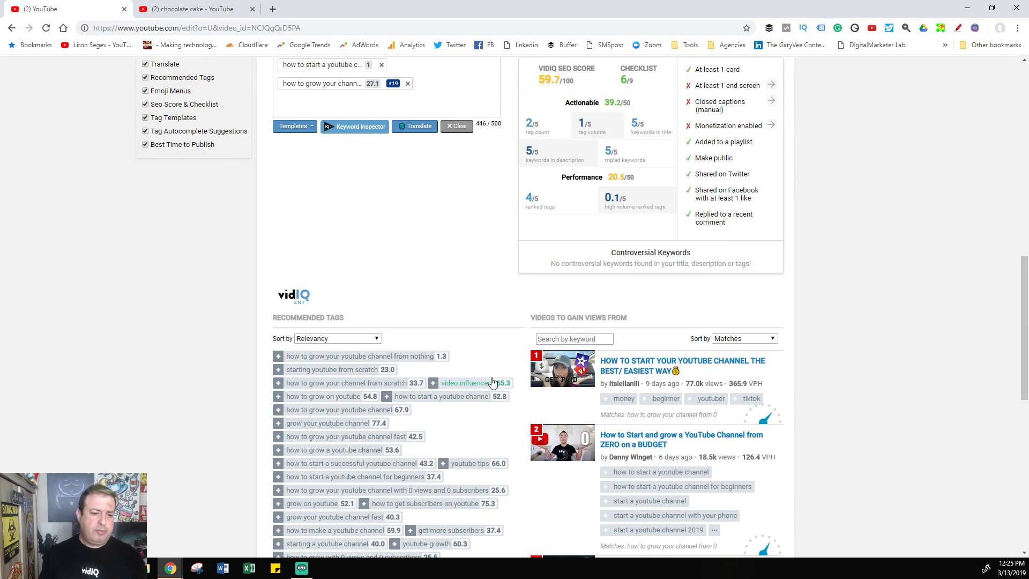
{"action": "scroll", "coordinate": [492, 381], "scroll_direction": "down", "scroll_amount": 1}
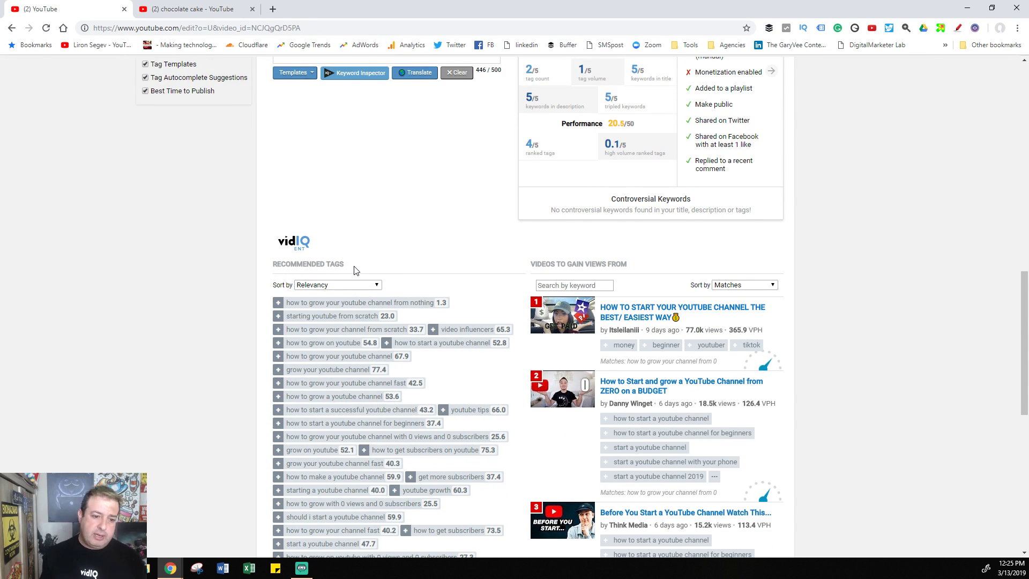
{"action": "mouse_move", "coordinate": [375, 486]}
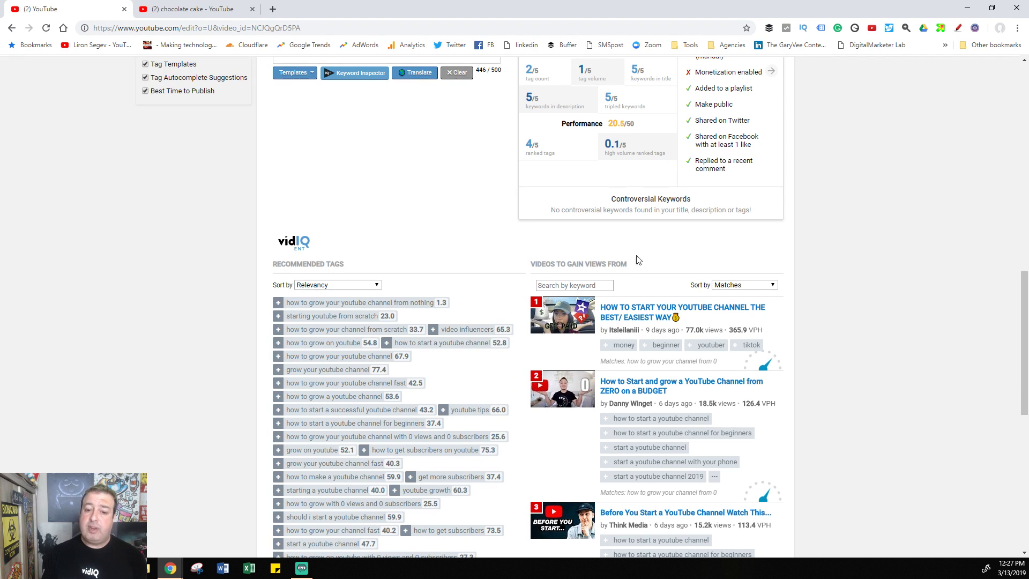
{"action": "scroll", "coordinate": [665, 350], "scroll_direction": "down", "scroll_amount": 2}
{"action": "scroll", "coordinate": [665, 349], "scroll_direction": "down", "scroll_amount": 1}
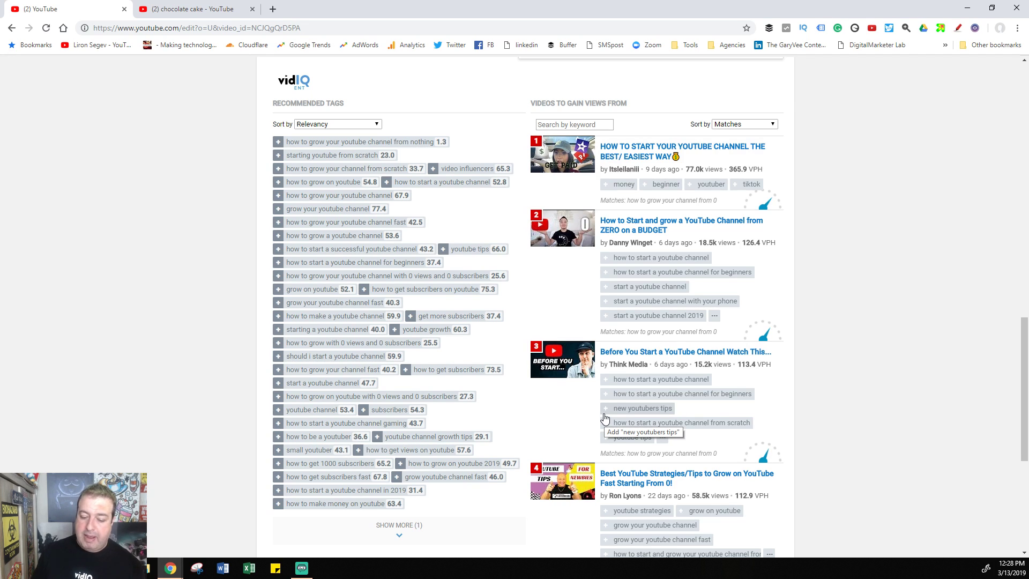
{"action": "mouse_move", "coordinate": [483, 374]}
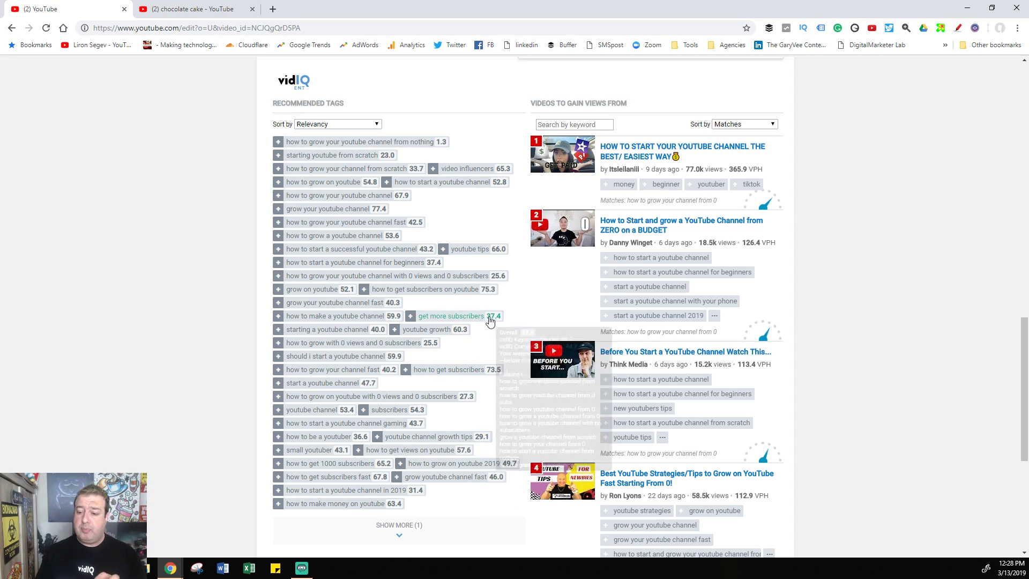
Step: Return to the start of the video edit page and open the vidIQ Competitors overview
{"action": "scroll", "coordinate": [496, 295], "scroll_direction": "up", "scroll_amount": 4}
{"action": "scroll", "coordinate": [498, 296], "scroll_direction": "up", "scroll_amount": 8}
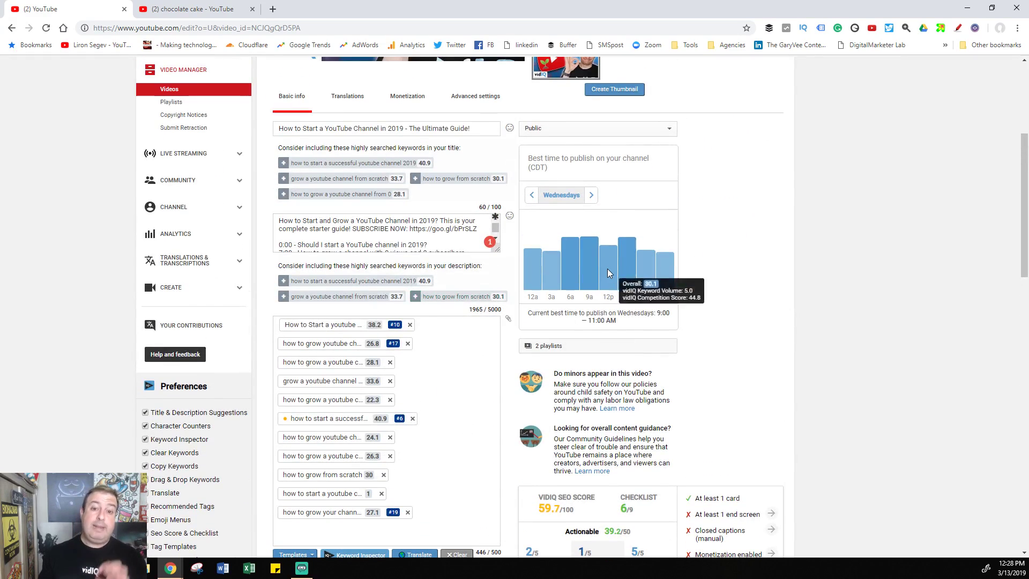
{"action": "scroll", "coordinate": [509, 310], "scroll_direction": "up", "scroll_amount": 5}
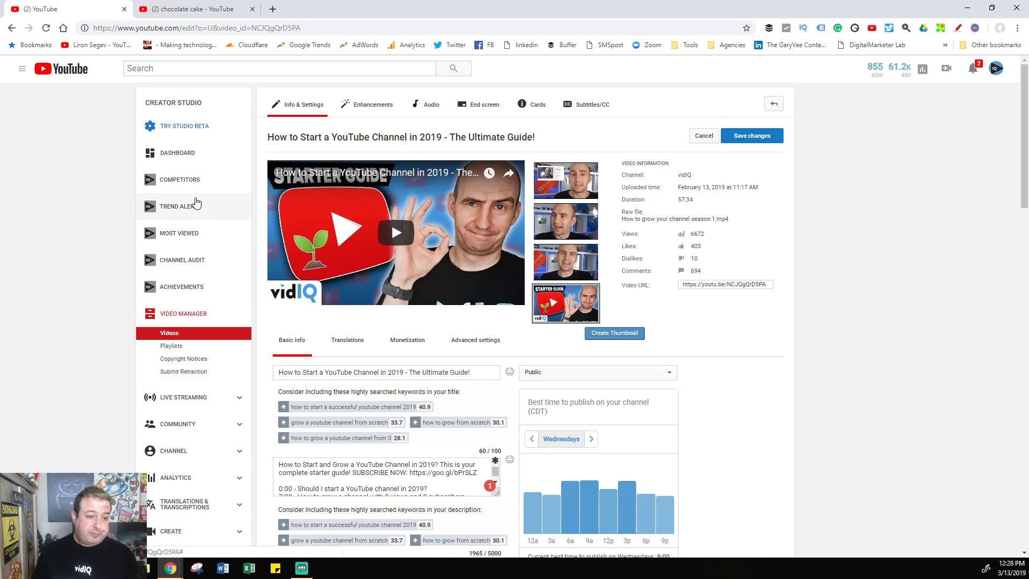
{"action": "left_click", "coordinate": [185, 182]}
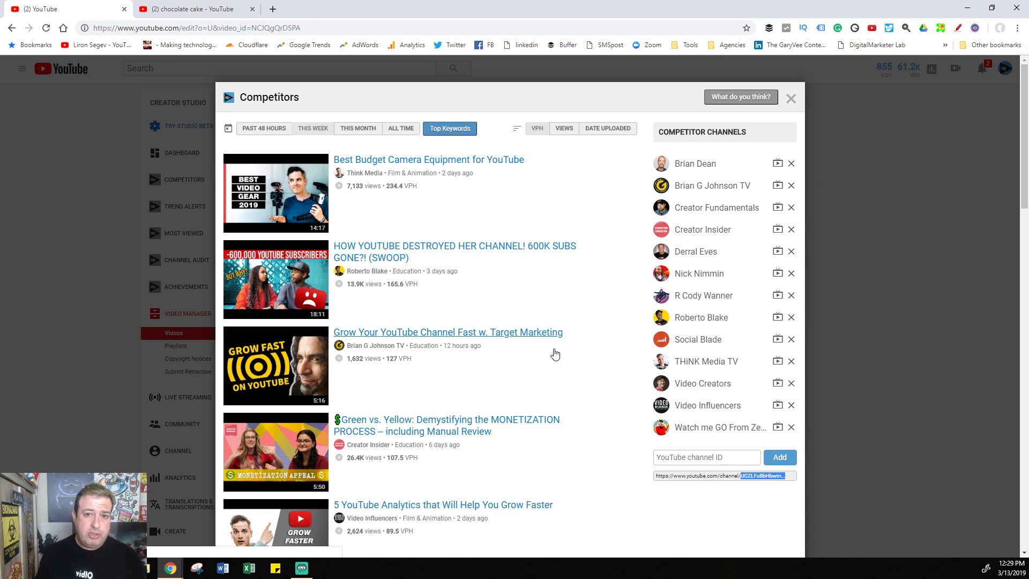
Step: Examine this week's competitor videos ranked by views per hour, and close the Competitors overview
{"action": "scroll", "coordinate": [564, 381], "scroll_direction": "down", "scroll_amount": 2}
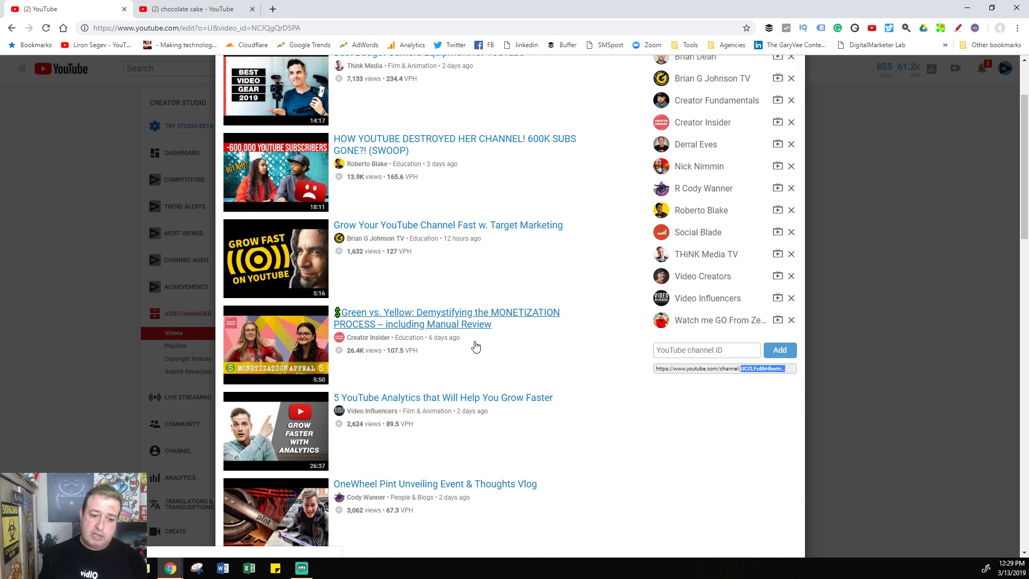
{"action": "scroll", "coordinate": [480, 379], "scroll_direction": "down", "scroll_amount": 3}
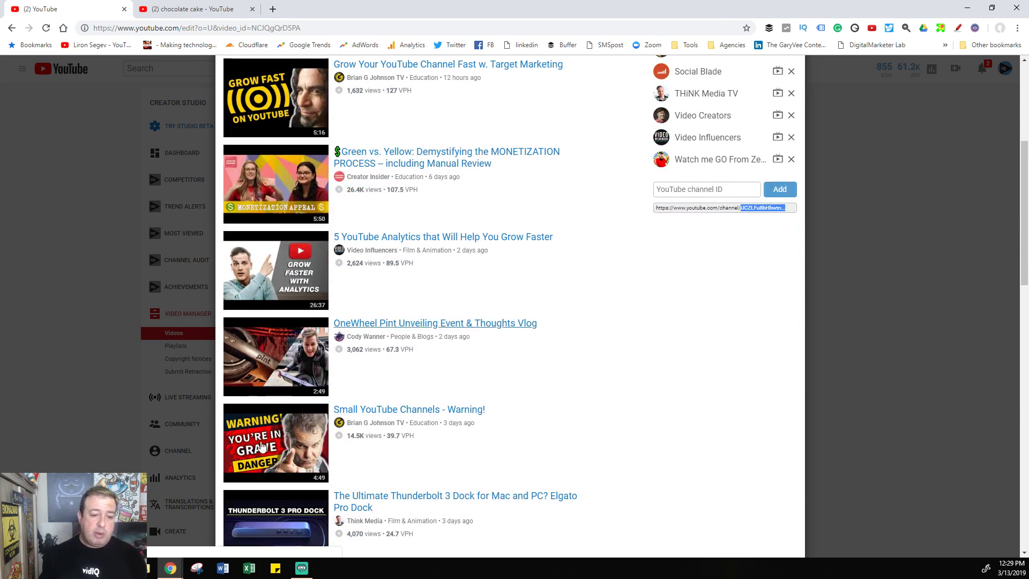
{"action": "scroll", "coordinate": [478, 456], "scroll_direction": "down", "scroll_amount": 1}
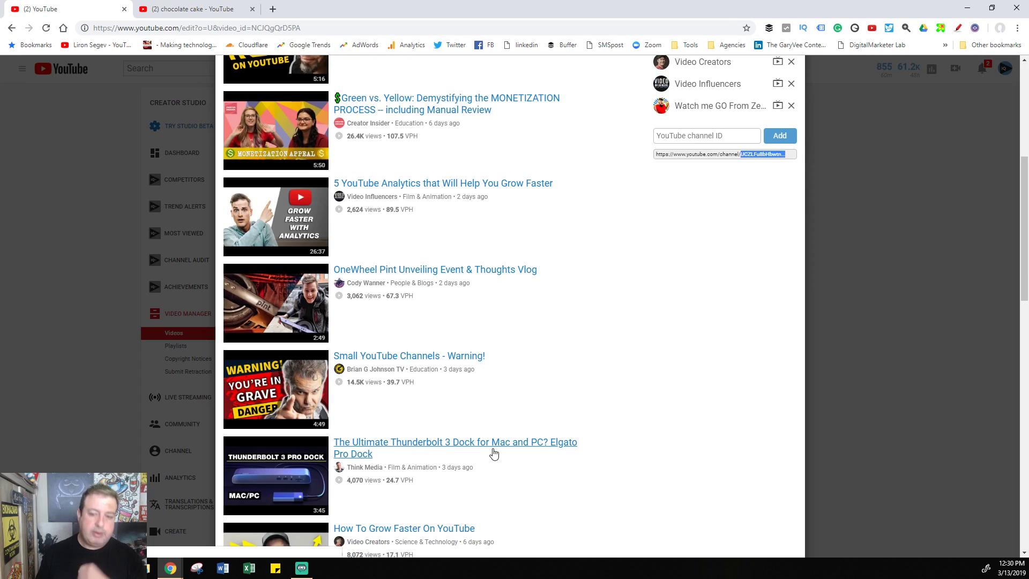
{"action": "scroll", "coordinate": [491, 453], "scroll_direction": "up", "scroll_amount": 6}
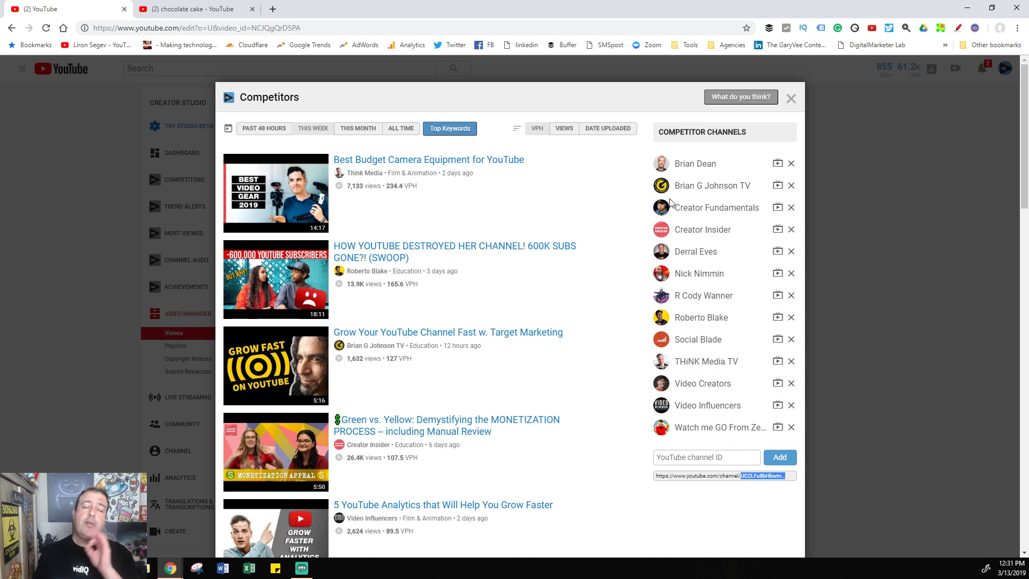
{"action": "left_click", "coordinate": [791, 99]}
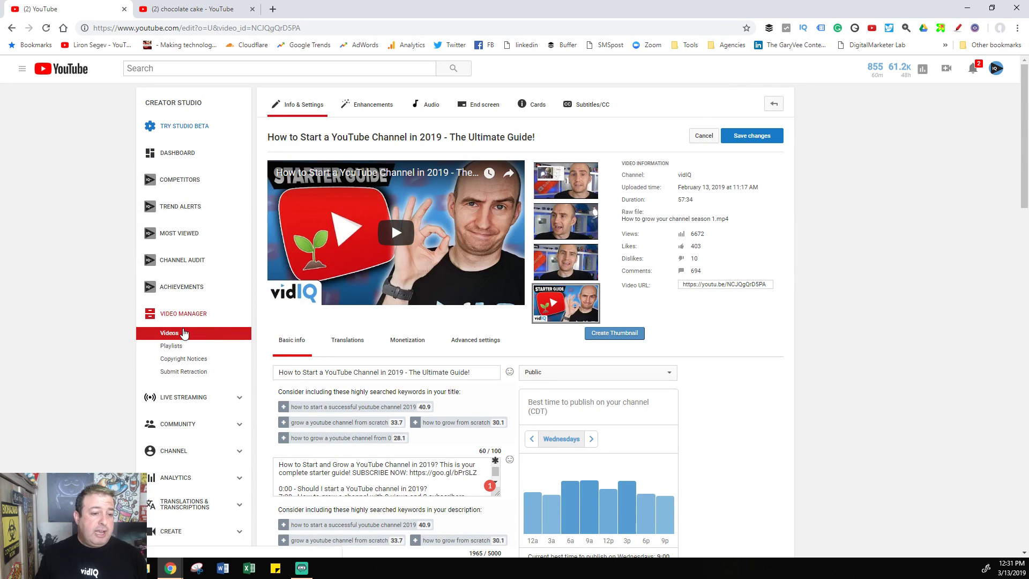
Step: Start a new vidIQ trend alert named "fdsdfs" for the keyword "fornite"
{"action": "left_click", "coordinate": [196, 209]}
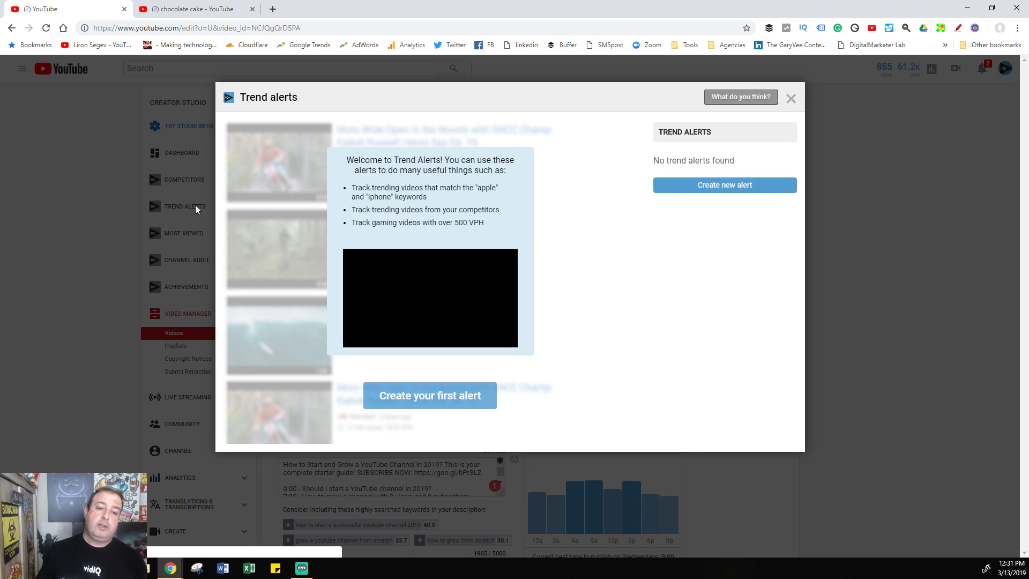
{"action": "left_click", "coordinate": [701, 195]}
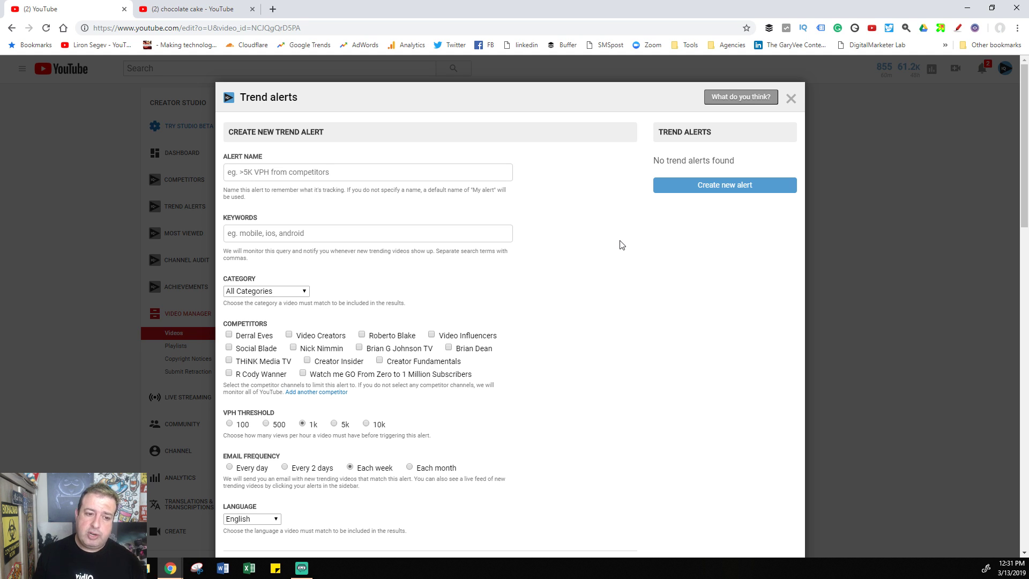
{"action": "left_click", "coordinate": [369, 170]}
{"action": "type", "text": "fdsdfs"}
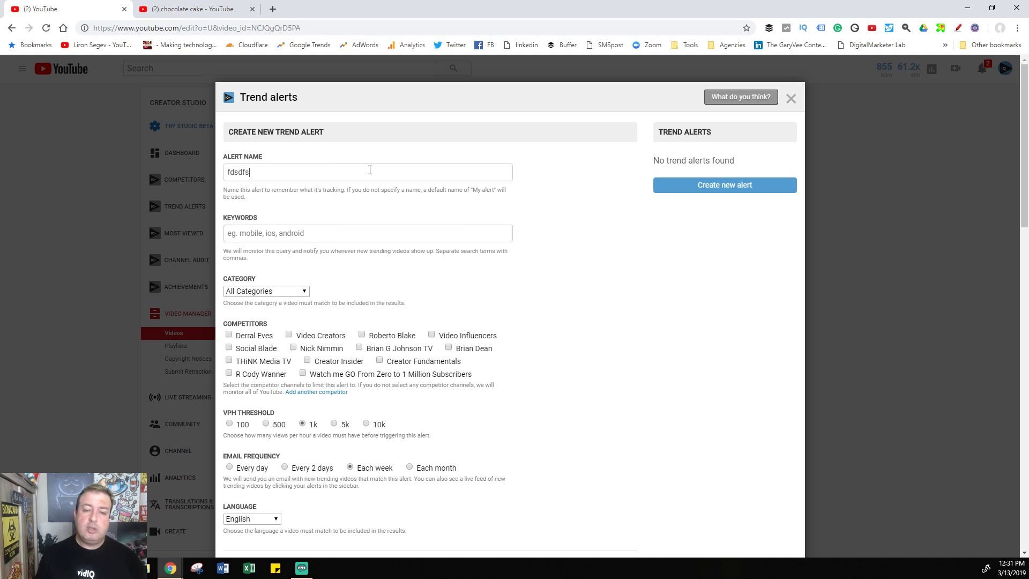
{"action": "left_click", "coordinate": [329, 234]}
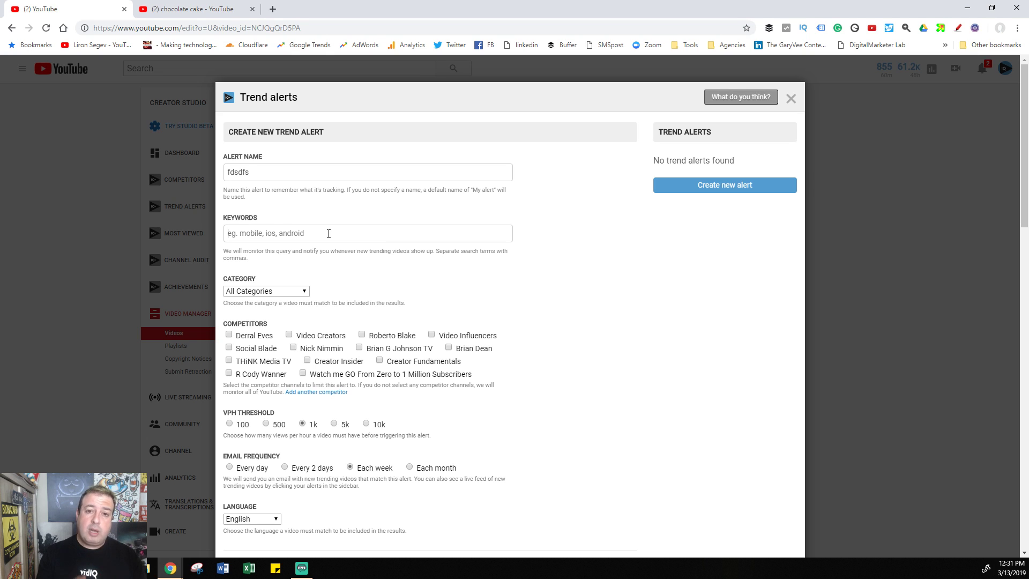
{"action": "type", "text": "fornite"}
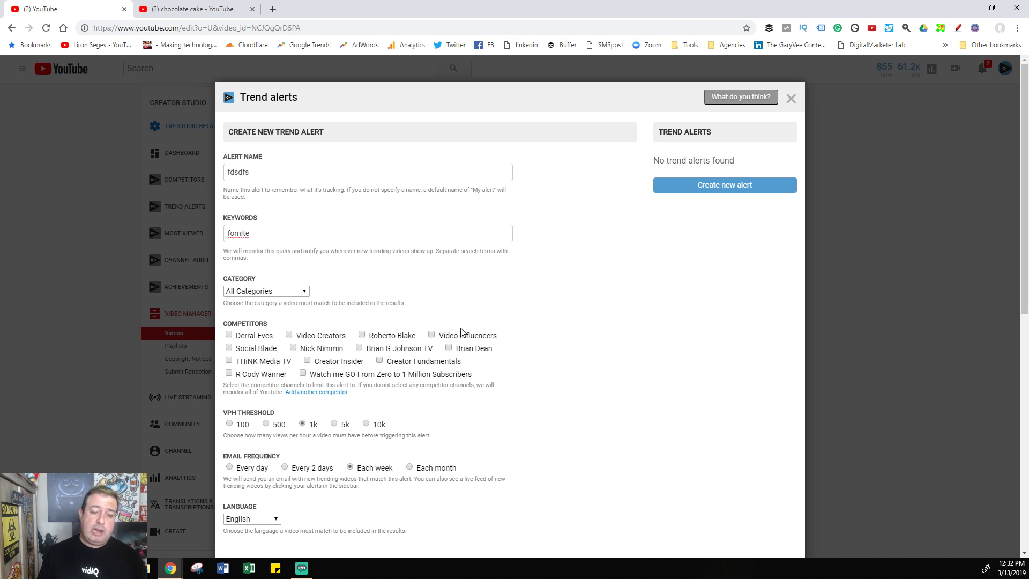
Step: Set the alert's VPH threshold to 500, review the live preview of matching videos, and leave without creating the alert
{"action": "scroll", "coordinate": [500, 356], "scroll_direction": "down", "scroll_amount": 1}
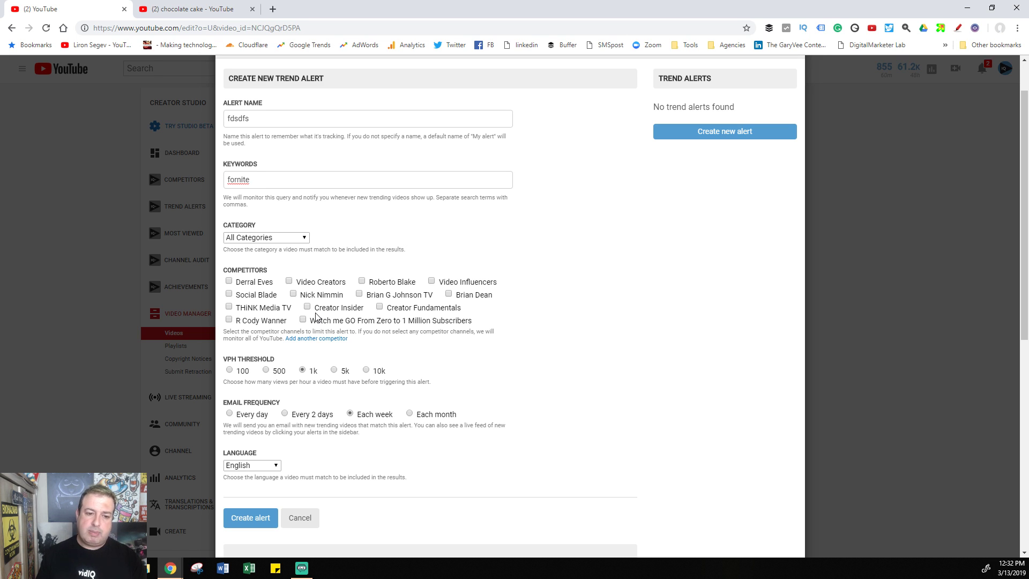
{"action": "scroll", "coordinate": [416, 338], "scroll_direction": "down", "scroll_amount": 2}
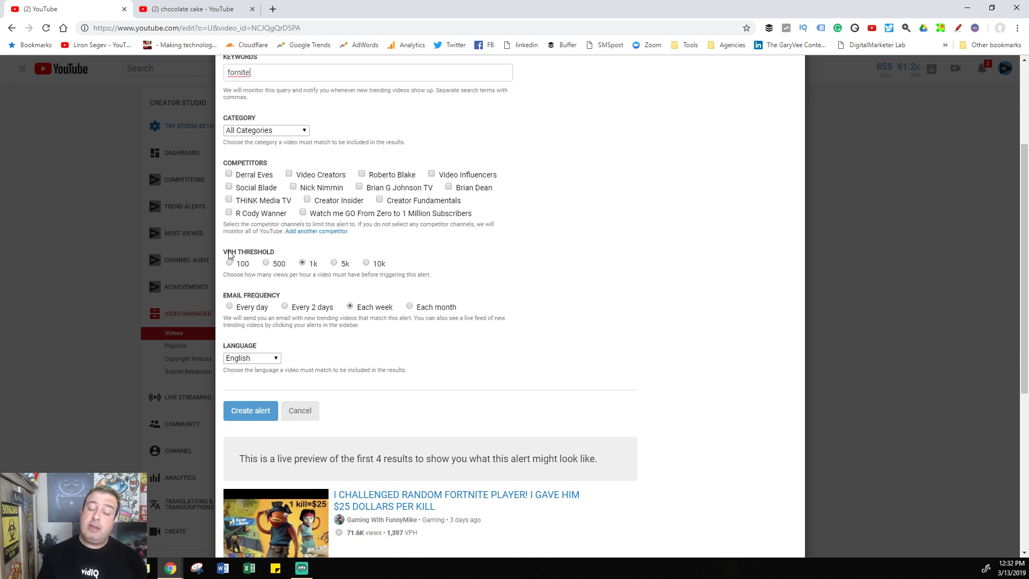
{"action": "left_click", "coordinate": [267, 264]}
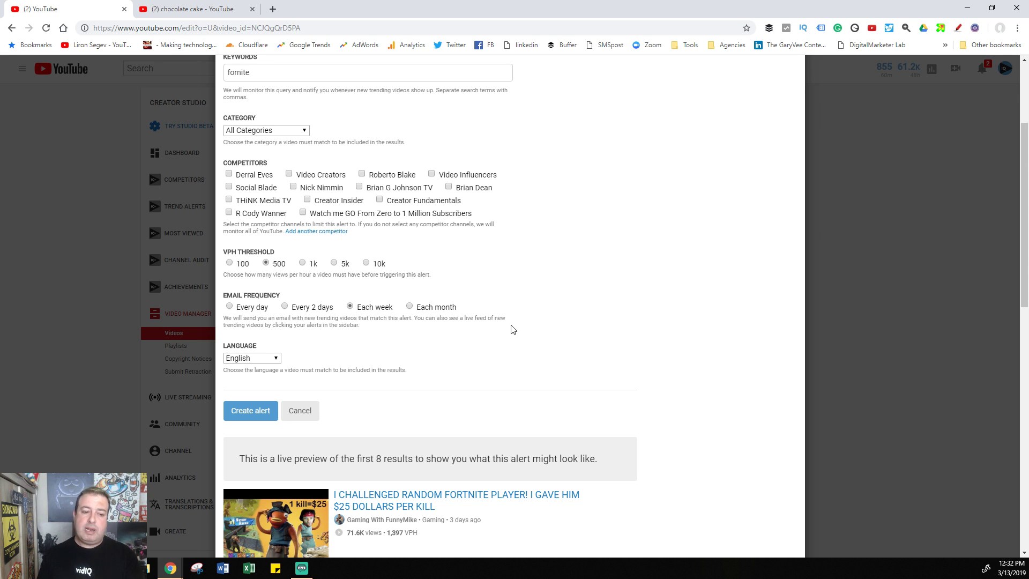
{"action": "scroll", "coordinate": [512, 329], "scroll_direction": "down", "scroll_amount": 7}
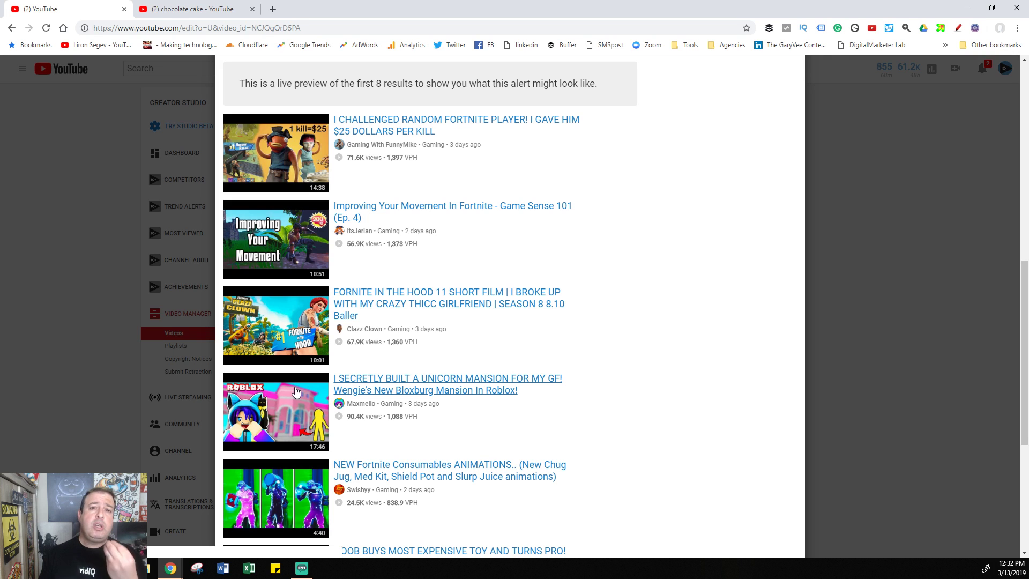
{"action": "scroll", "coordinate": [360, 354], "scroll_direction": "up", "scroll_amount": 7}
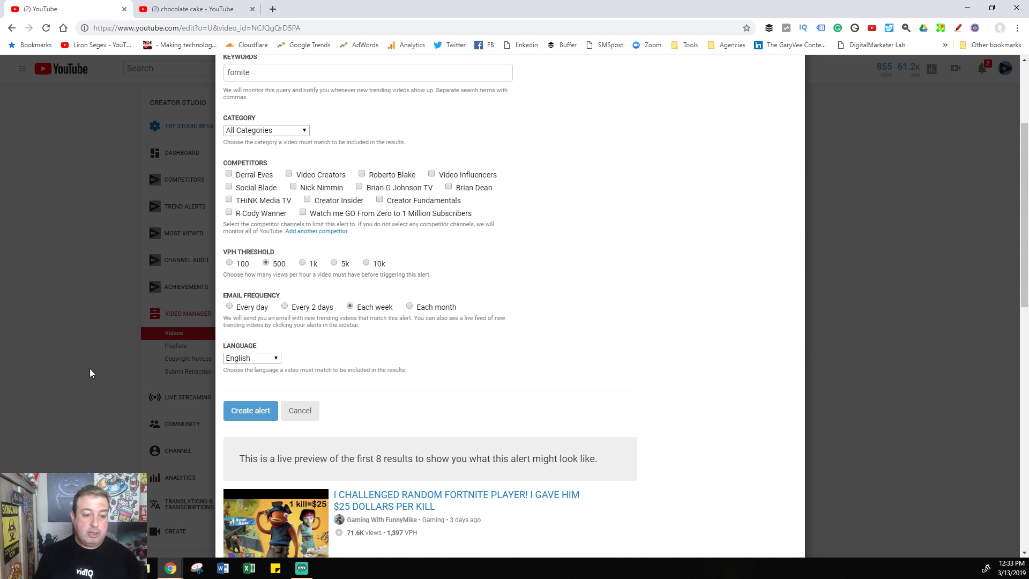
{"action": "left_click", "coordinate": [89, 284]}
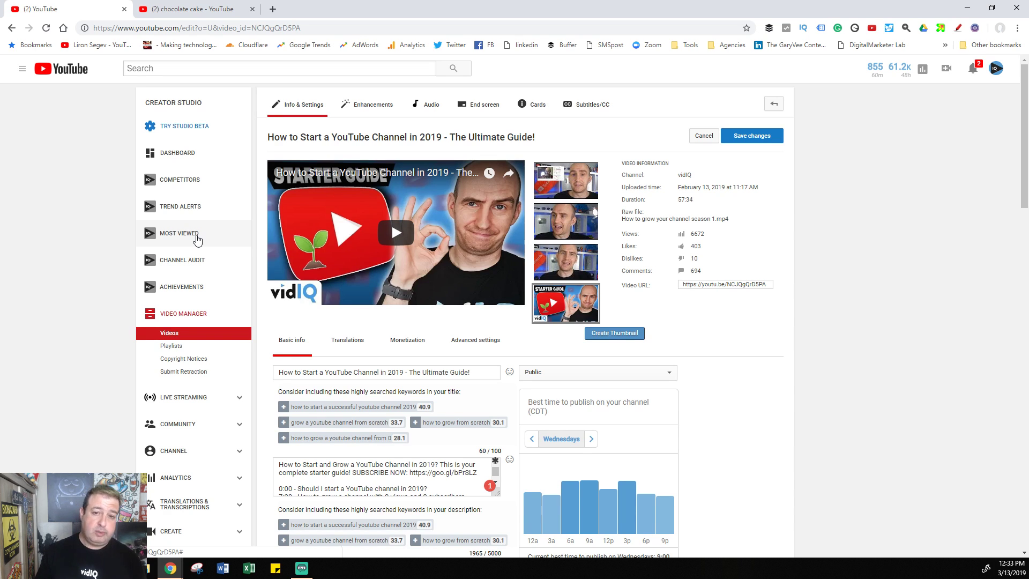
Step: Open the vidIQ Most Viewed list for this week and filter it to Bronze channels with 10–100k subs
{"action": "left_click", "coordinate": [179, 233]}
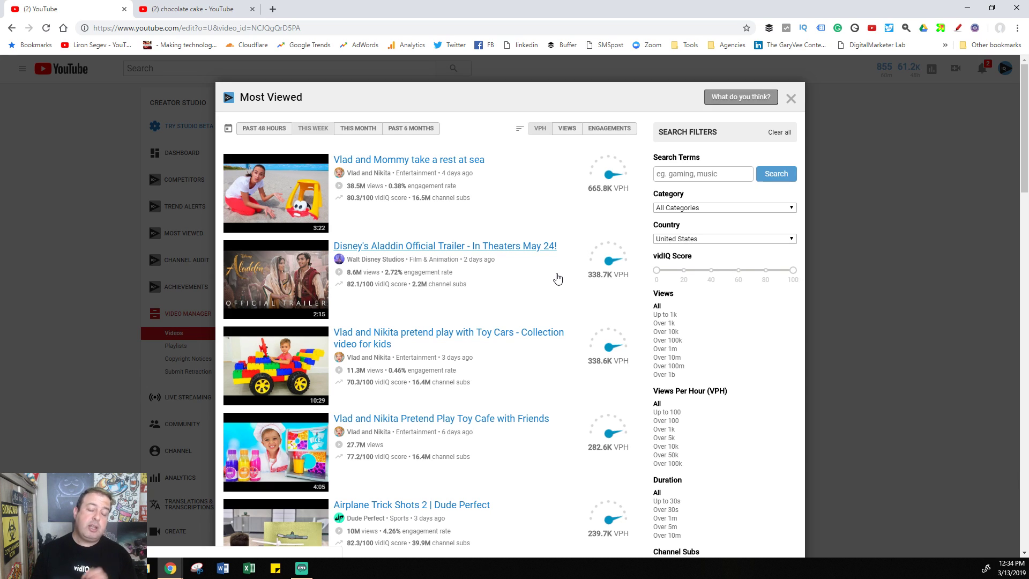
{"action": "scroll", "coordinate": [548, 284], "scroll_direction": "down", "scroll_amount": 4}
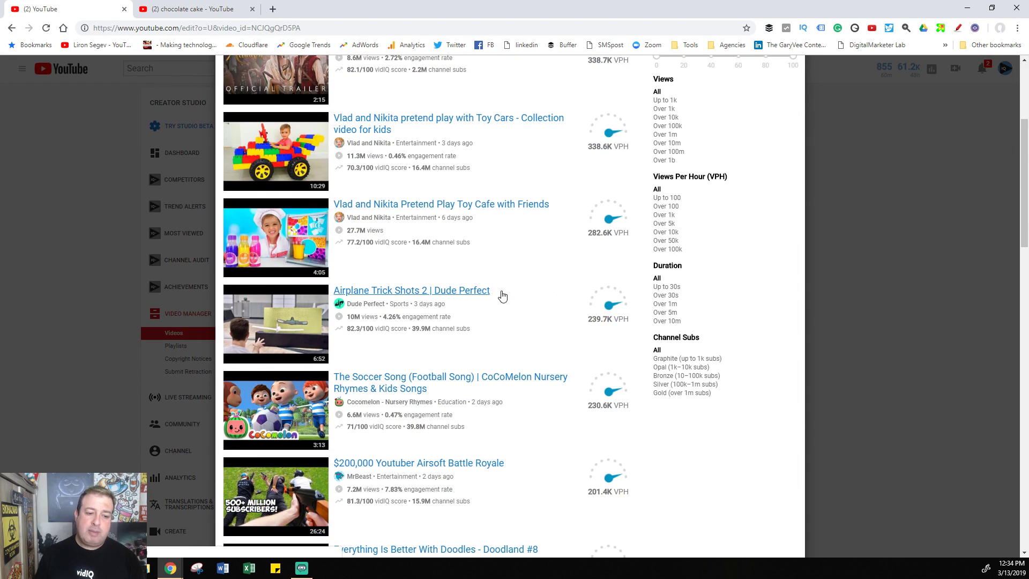
{"action": "scroll", "coordinate": [526, 292], "scroll_direction": "up", "scroll_amount": 4}
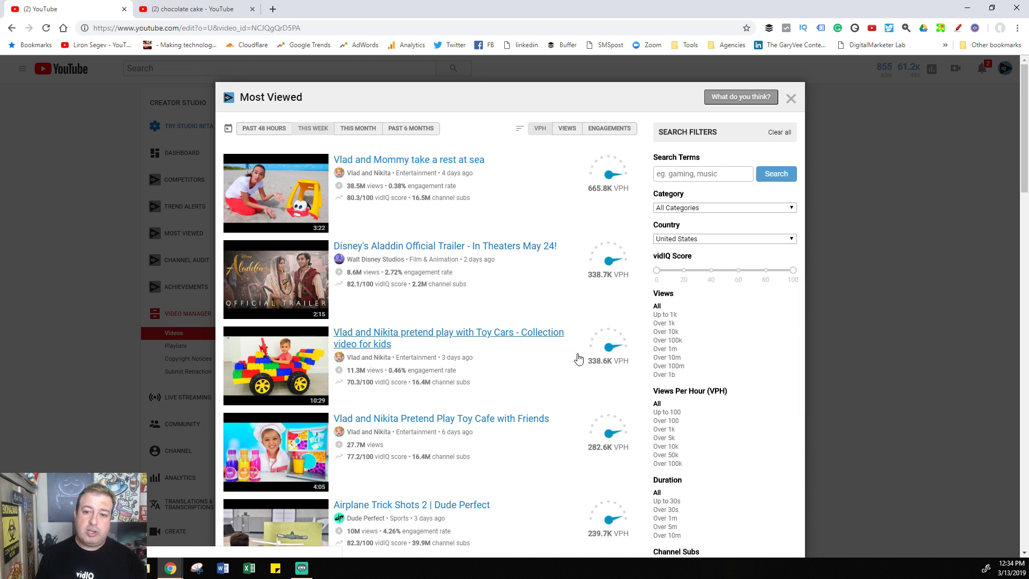
{"action": "scroll", "coordinate": [608, 340], "scroll_direction": "down", "scroll_amount": 3}
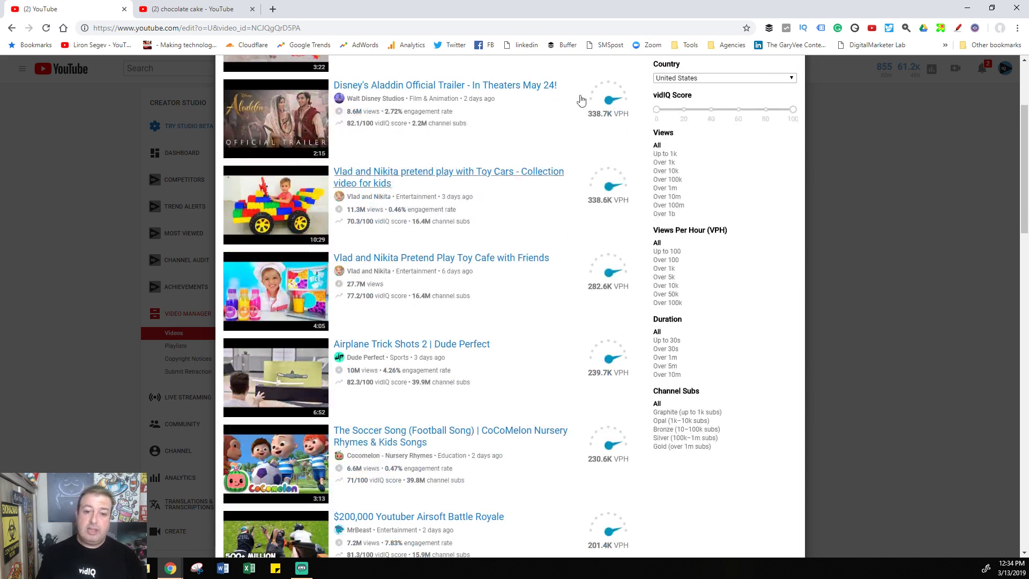
{"action": "scroll", "coordinate": [715, 293], "scroll_direction": "down", "scroll_amount": 2}
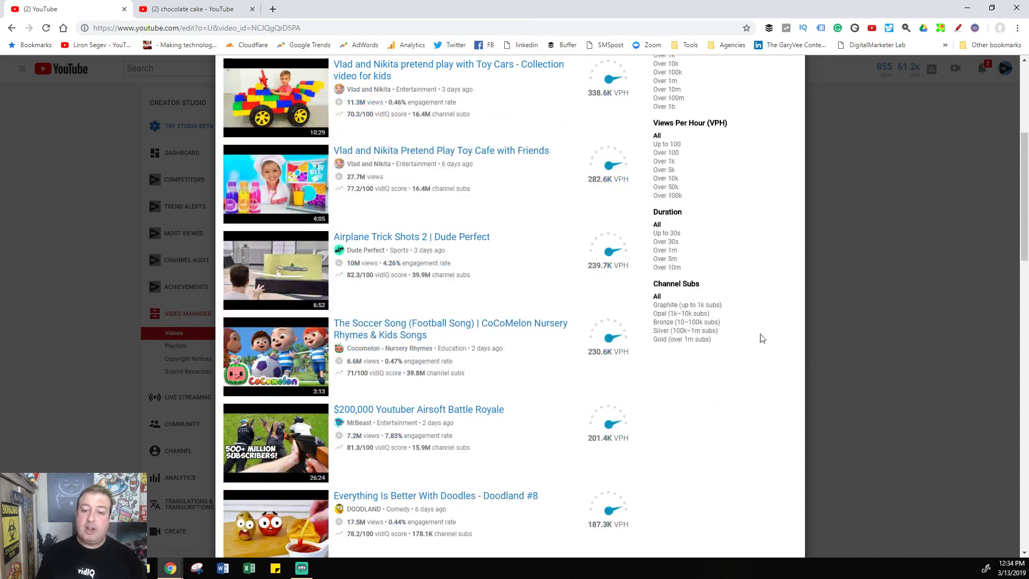
{"action": "left_click", "coordinate": [683, 322]}
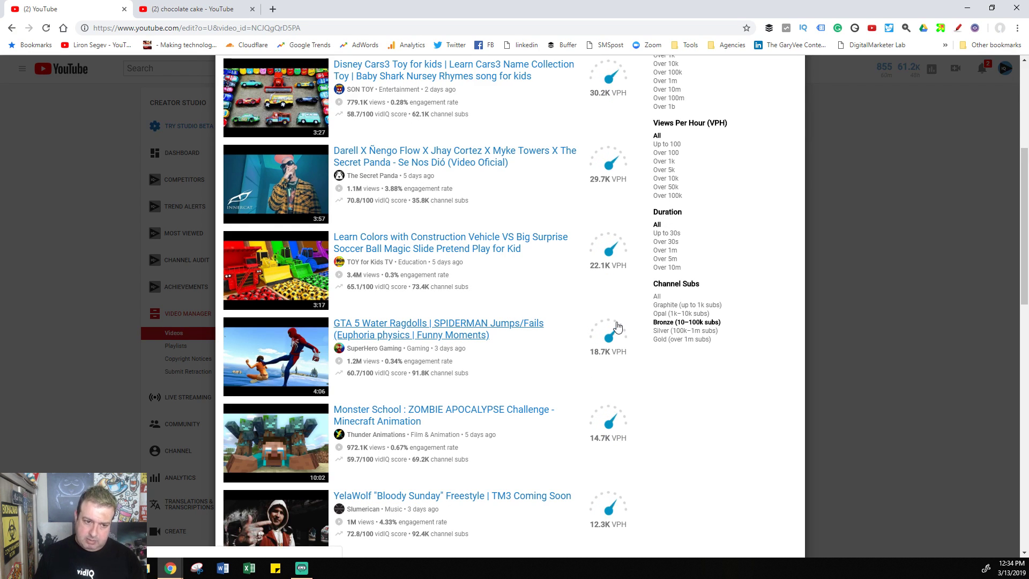
Step: Examine the most viewed videos from Bronze channels with their views per hour and engagement rates, and close the list
{"action": "scroll", "coordinate": [539, 299], "scroll_direction": "up", "scroll_amount": 5}
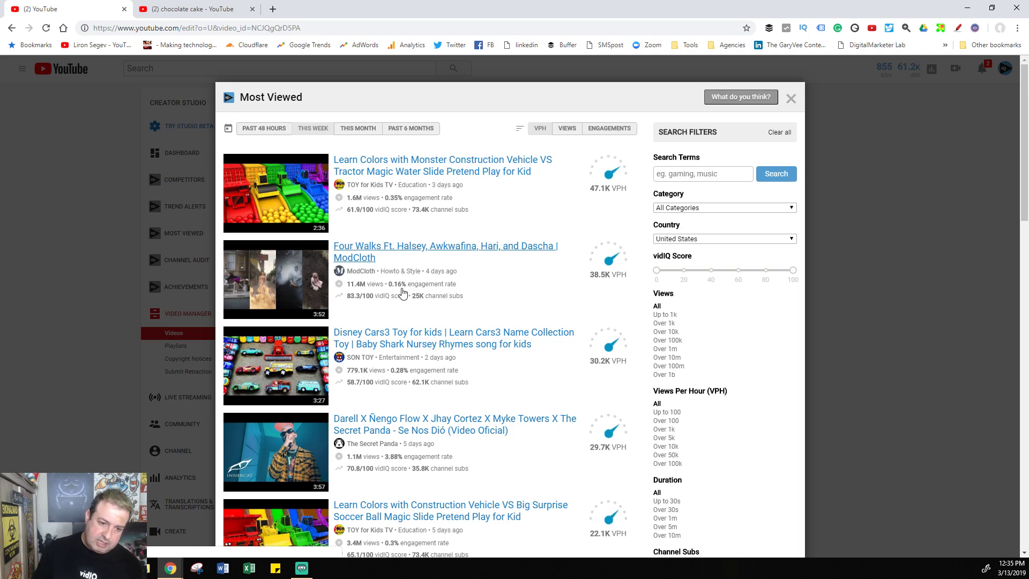
{"action": "scroll", "coordinate": [498, 333], "scroll_direction": "down", "scroll_amount": 4}
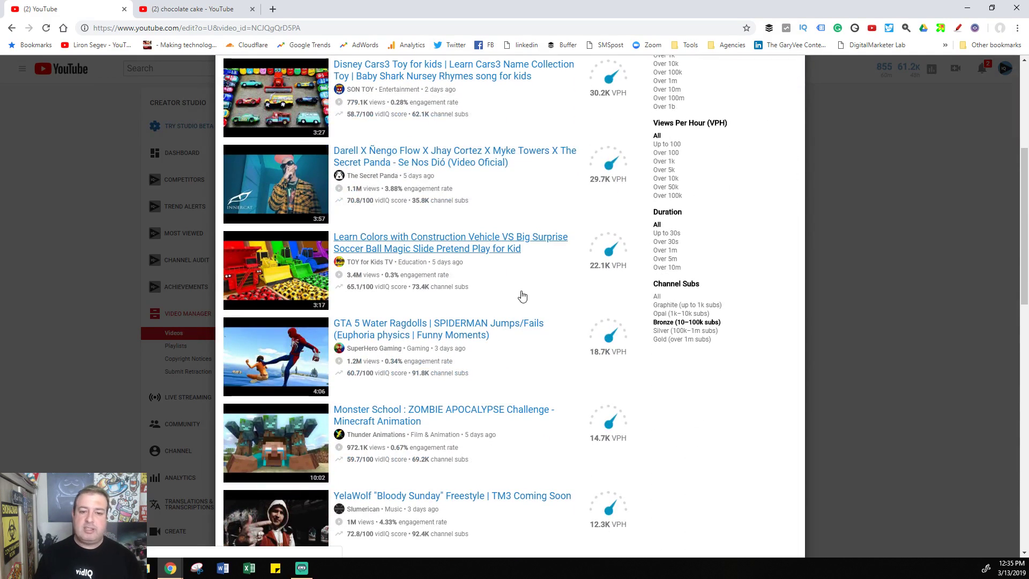
{"action": "scroll", "coordinate": [520, 295], "scroll_direction": "down", "scroll_amount": 2}
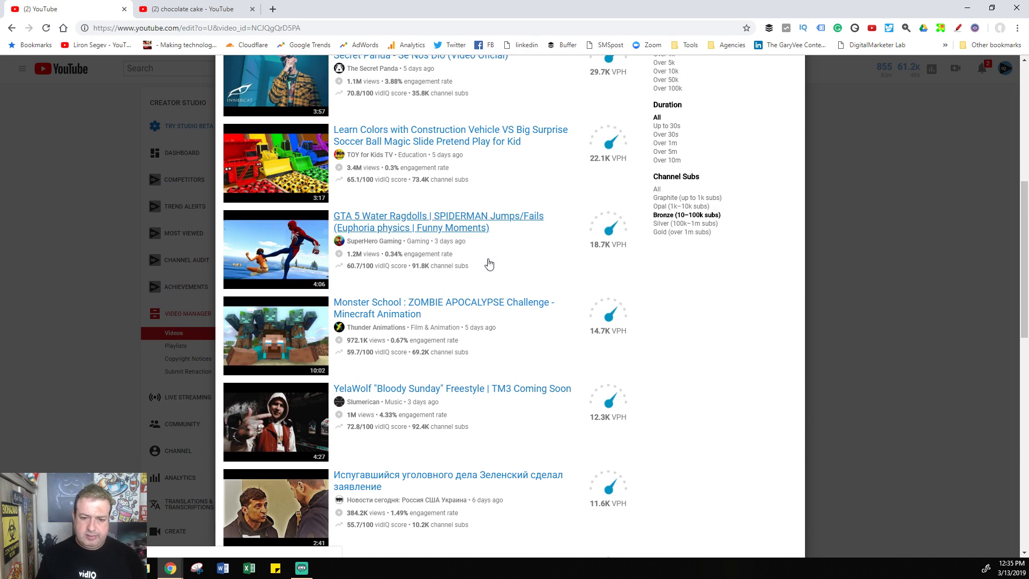
{"action": "scroll", "coordinate": [489, 262], "scroll_direction": "down", "scroll_amount": 5}
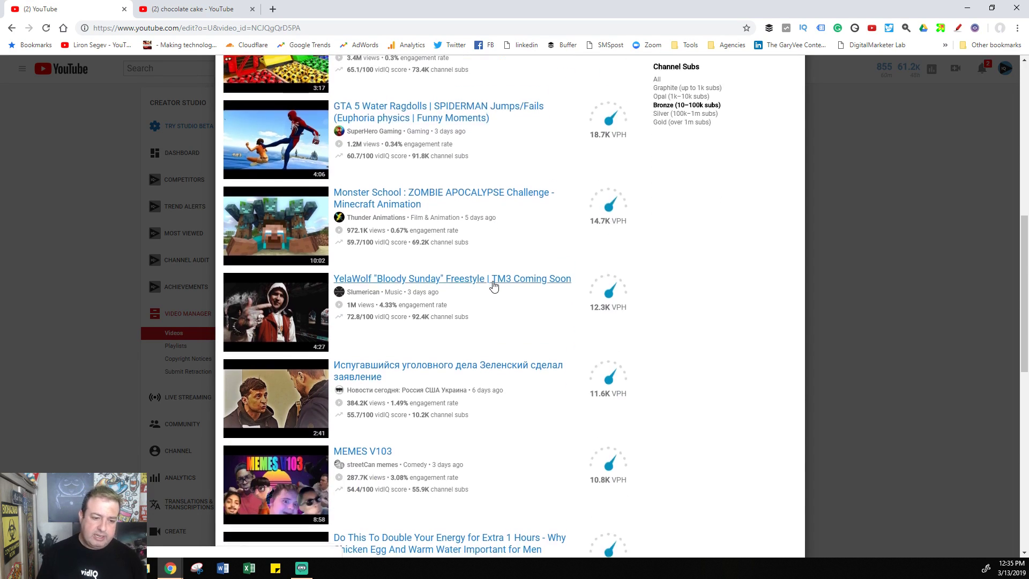
{"action": "scroll", "coordinate": [490, 287], "scroll_direction": "down", "scroll_amount": 2}
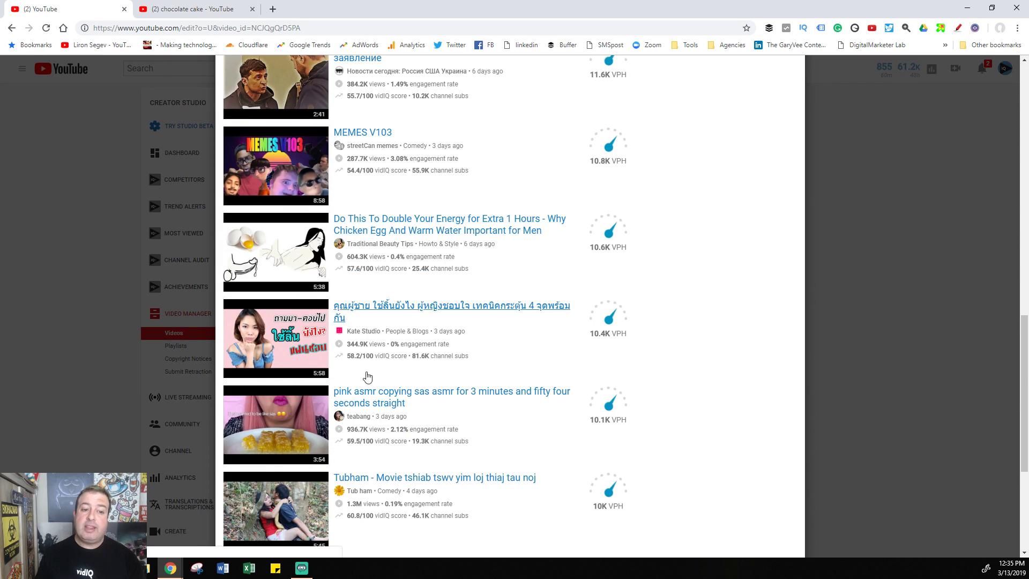
{"action": "scroll", "coordinate": [367, 228], "scroll_direction": "down", "scroll_amount": 4}
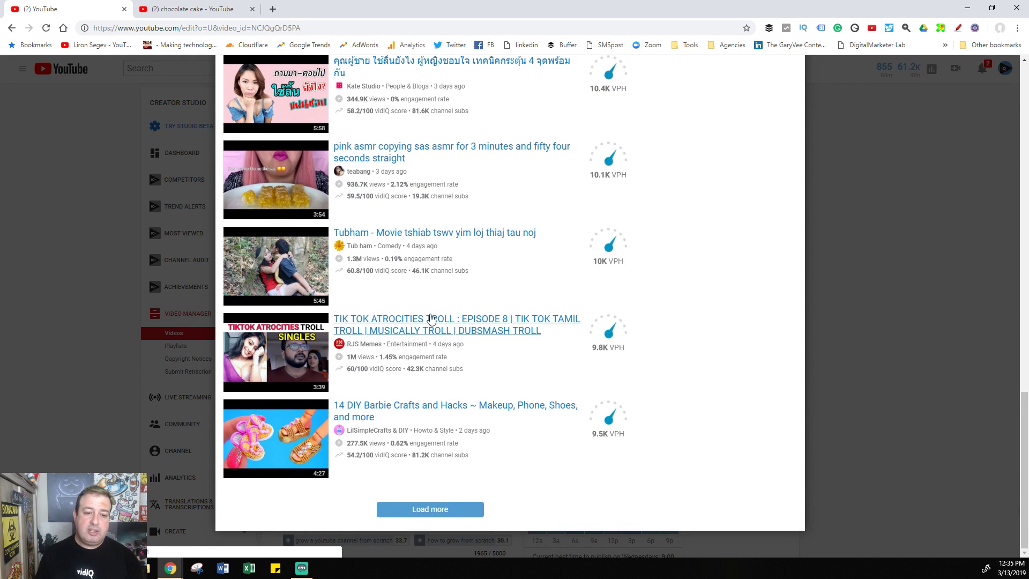
{"action": "scroll", "coordinate": [413, 325], "scroll_direction": "up", "scroll_amount": 17}
{"action": "scroll", "coordinate": [412, 326], "scroll_direction": "up", "scroll_amount": 3}
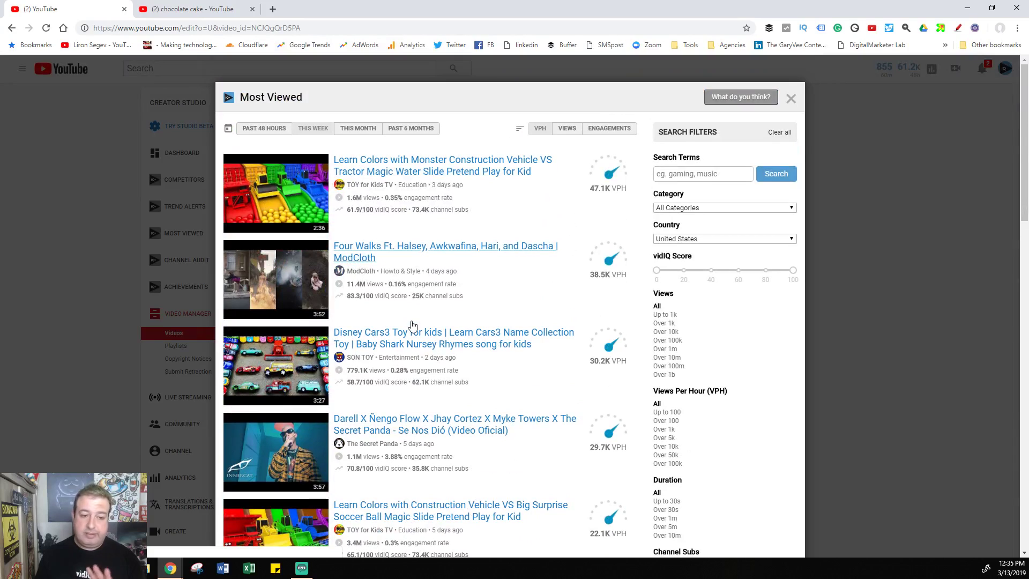
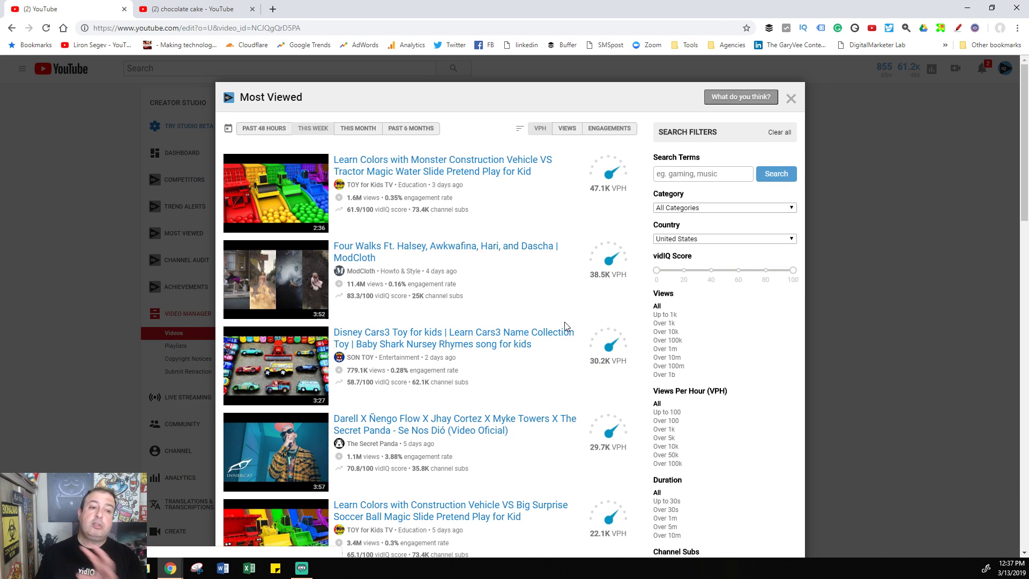
{"action": "scroll", "coordinate": [683, 321], "scroll_direction": "down", "scroll_amount": 5}
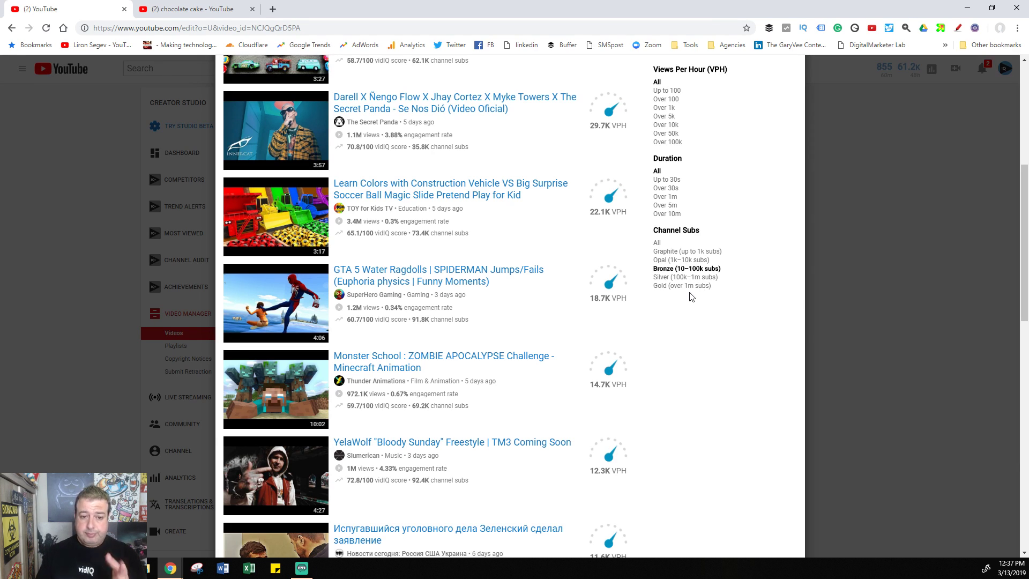
{"action": "scroll", "coordinate": [552, 306], "scroll_direction": "up", "scroll_amount": 6}
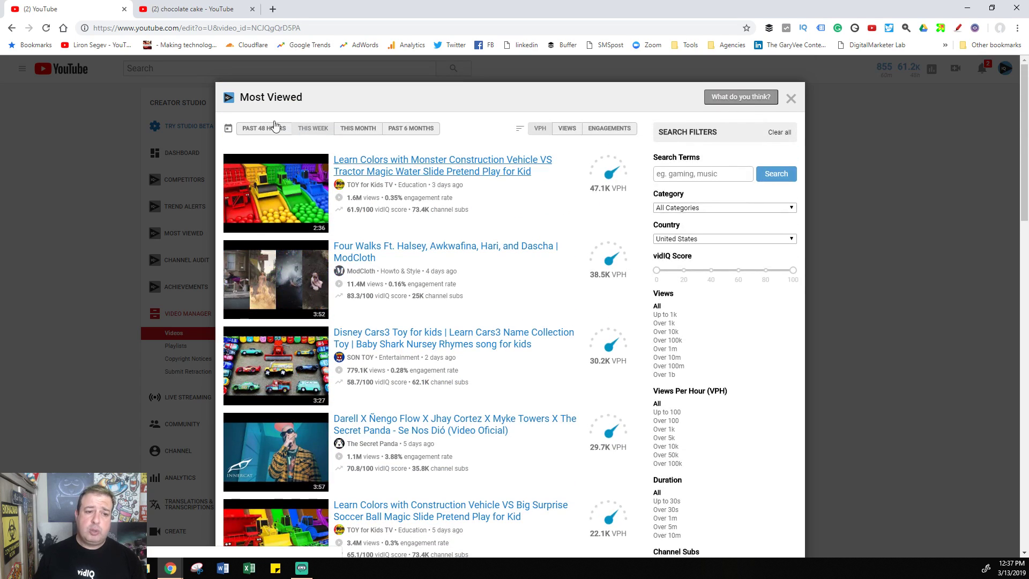
{"action": "left_click", "coordinate": [205, 182]}
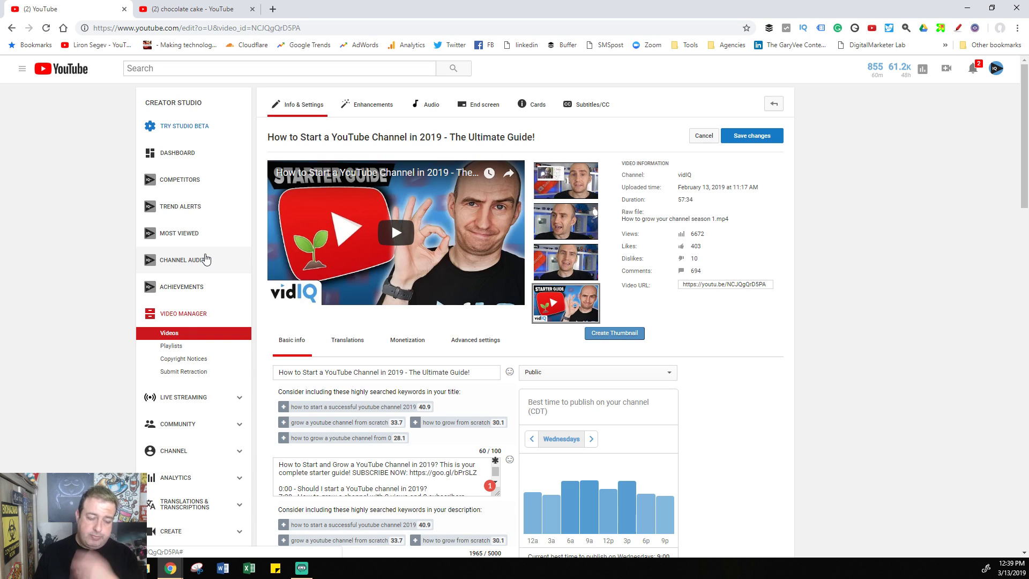
Step: Open the vidIQ Channel Audit and examine the content to double down on, top search terms, and endscreen and card click rates
{"action": "left_click", "coordinate": [205, 259]}
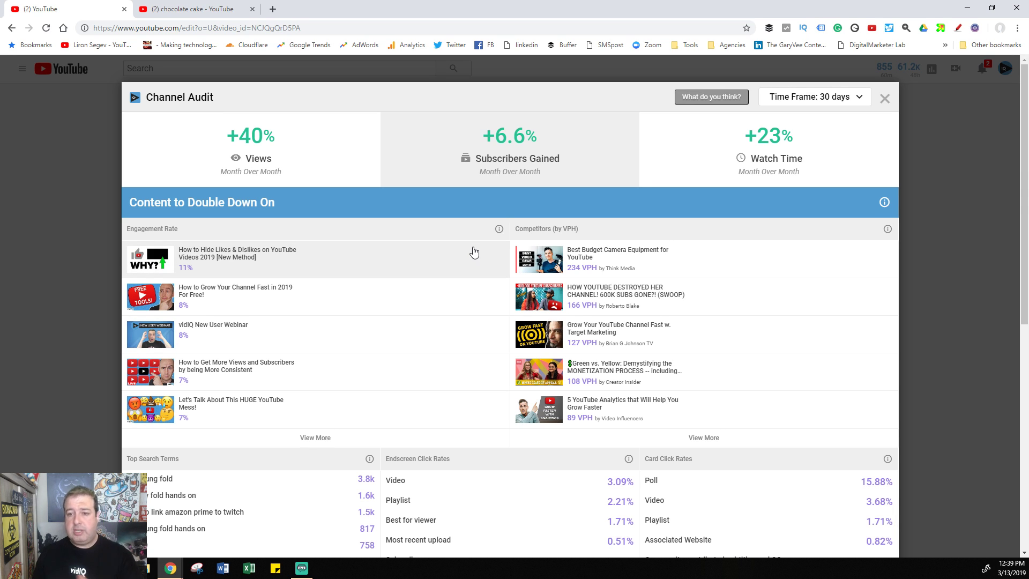
{"action": "left_click_drag", "start_coordinate": [185, 202], "coordinate": [281, 204]}
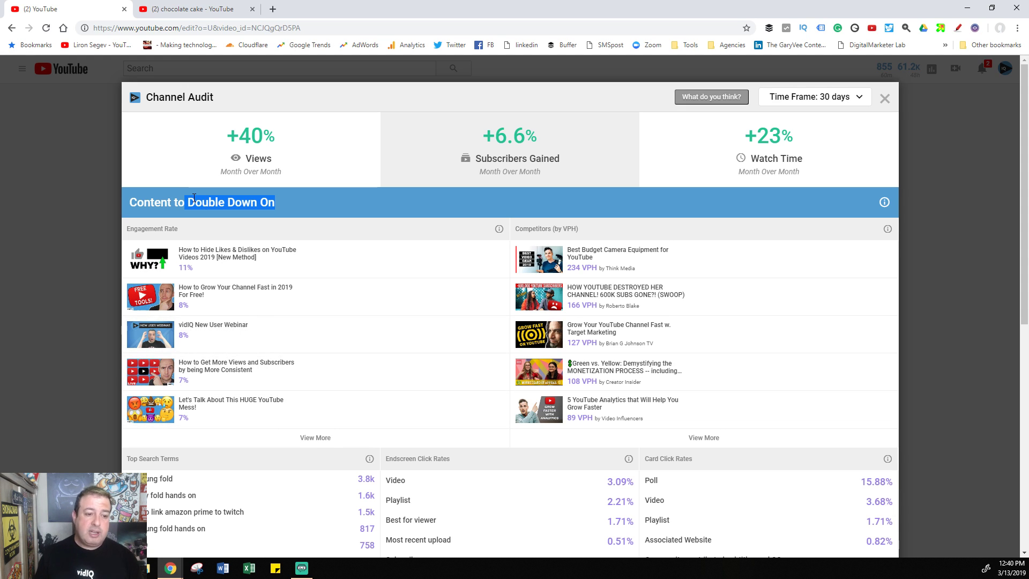
{"action": "left_click", "coordinate": [216, 208]}
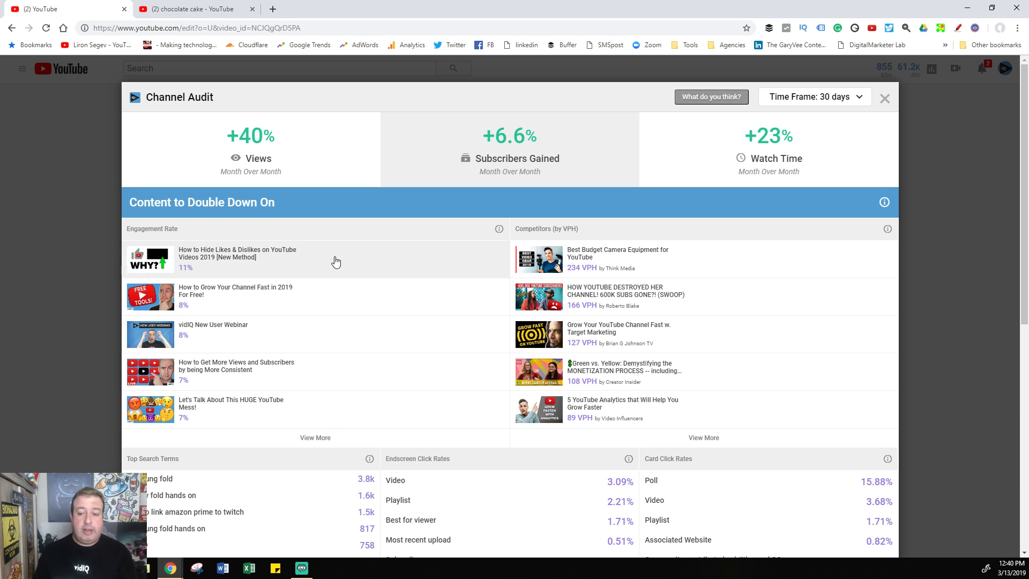
{"action": "scroll", "coordinate": [346, 311], "scroll_direction": "down", "scroll_amount": 2}
{"action": "scroll", "coordinate": [349, 311], "scroll_direction": "down", "scroll_amount": 2}
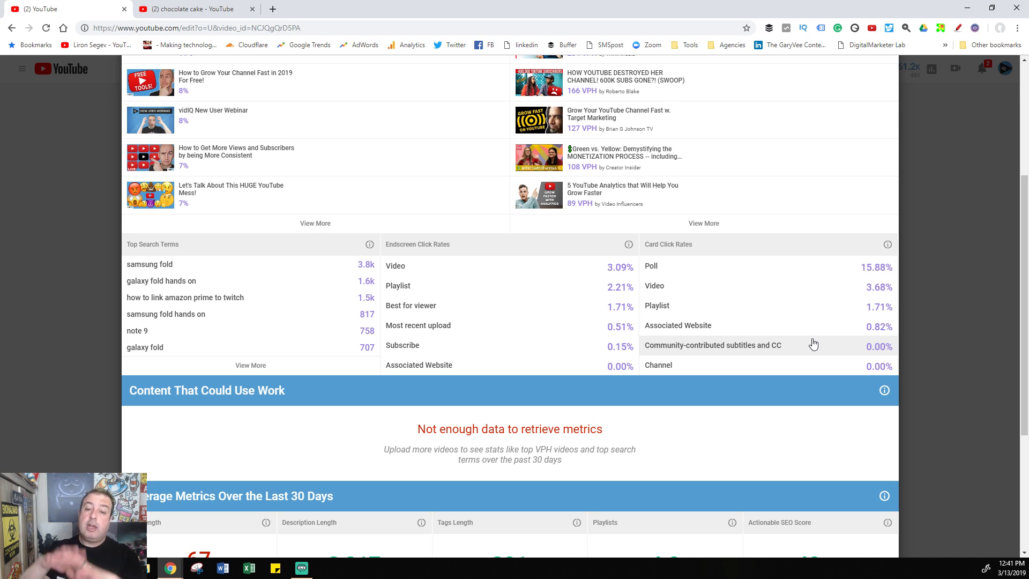
Step: Review the audit's content that could use work, 30-day average metrics and items to improve upon, and close the audit
{"action": "scroll", "coordinate": [574, 306], "scroll_direction": "down", "scroll_amount": 2}
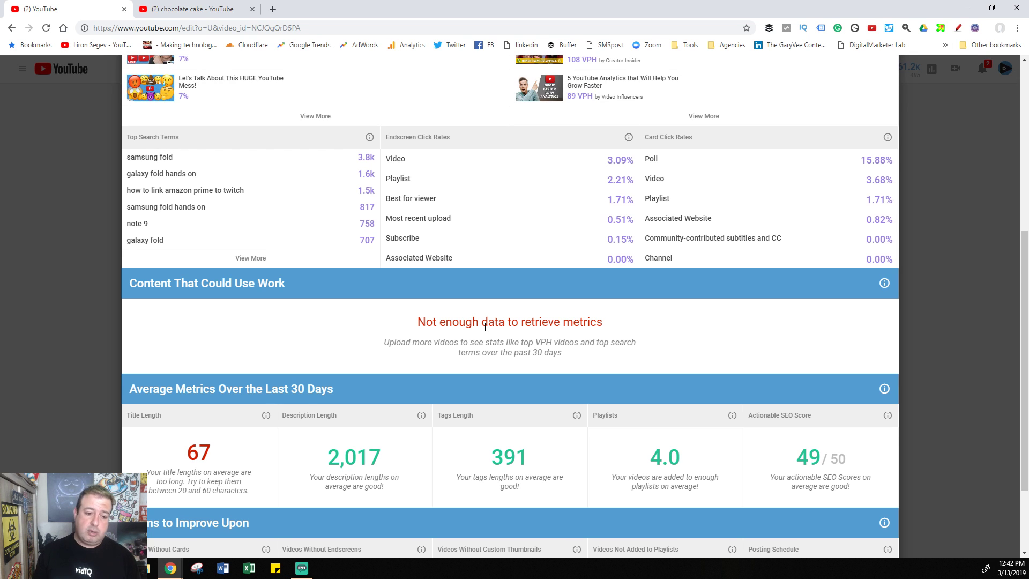
{"action": "scroll", "coordinate": [548, 350], "scroll_direction": "down", "scroll_amount": 2}
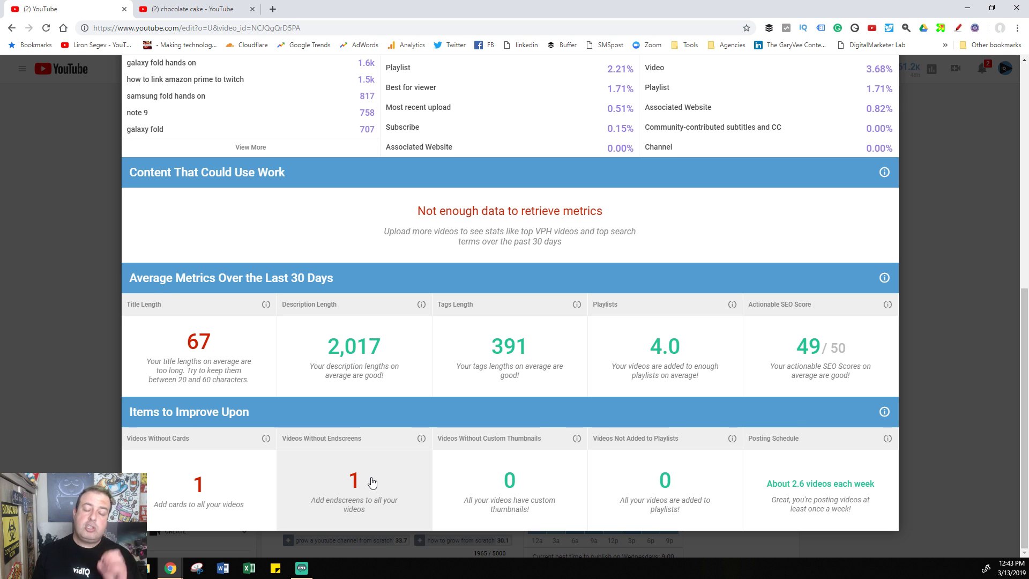
{"action": "scroll", "coordinate": [372, 482], "scroll_direction": "up", "scroll_amount": 8}
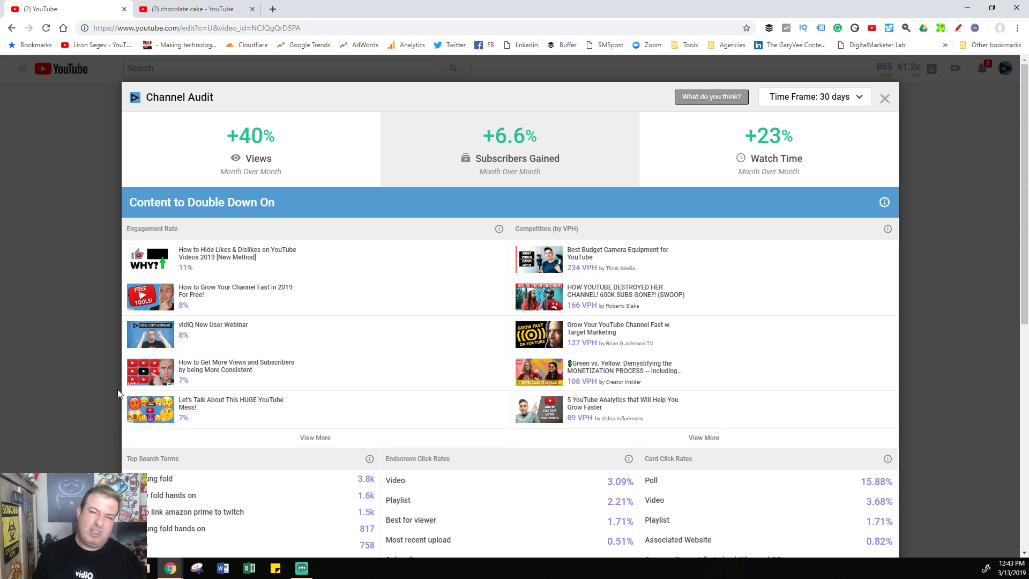
{"action": "left_click", "coordinate": [74, 291]}
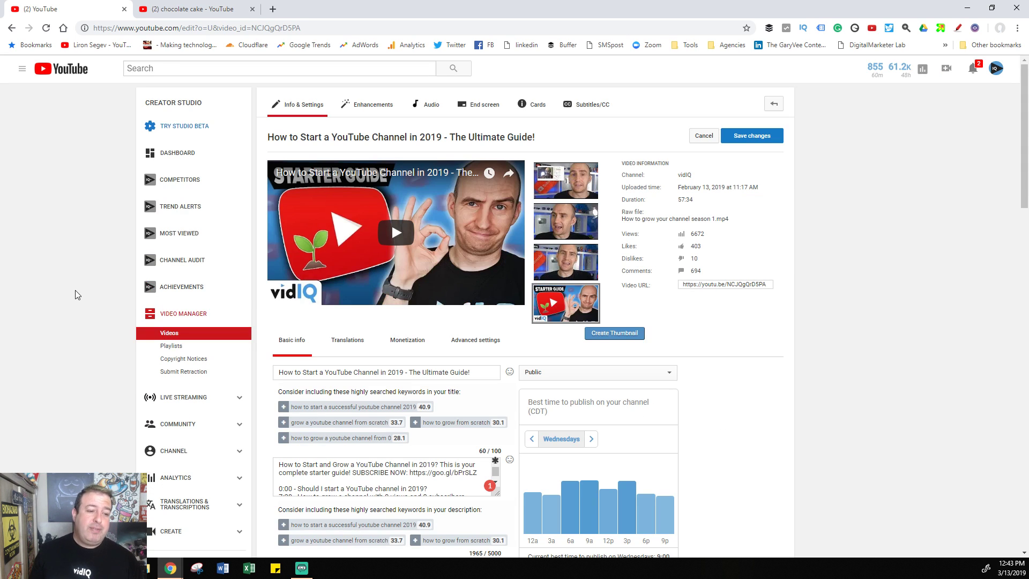
Step: Open the vidIQ Achievements, view the shareable certificate for the 12.5K subscribers milestone, and return to the achievements overview
{"action": "left_click", "coordinate": [180, 289]}
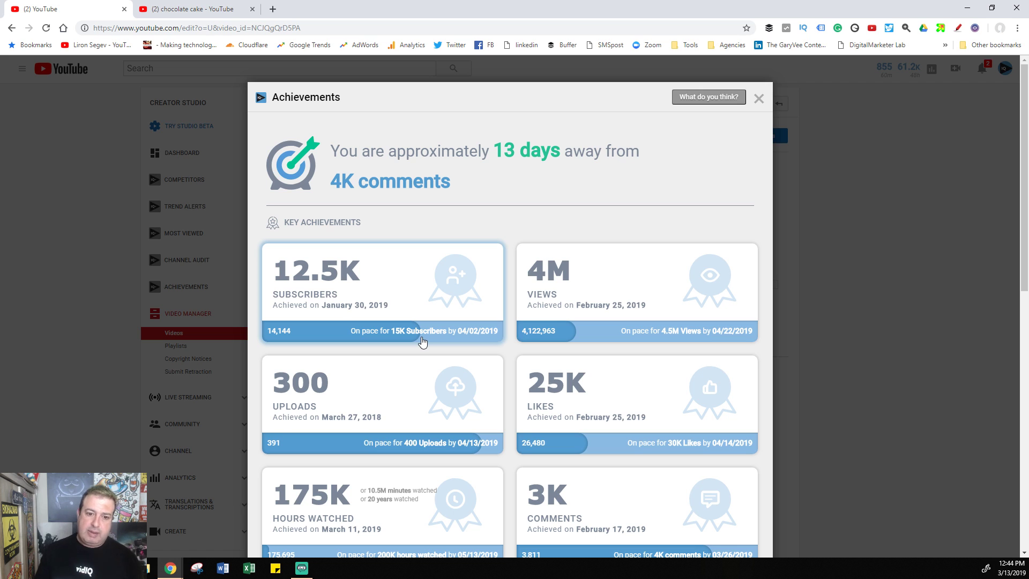
{"action": "scroll", "coordinate": [472, 364], "scroll_direction": "down", "scroll_amount": 2}
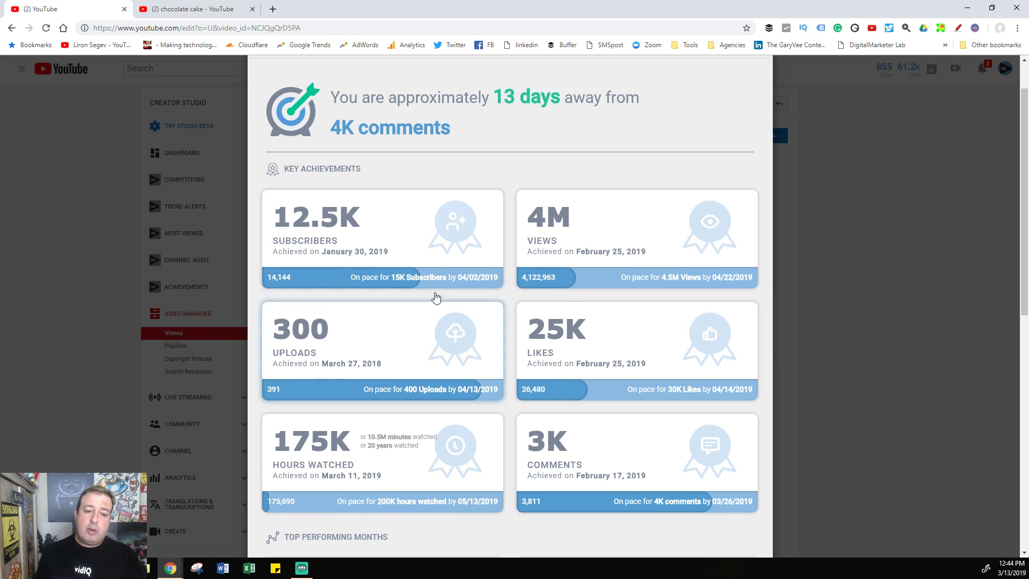
{"action": "left_click", "coordinate": [480, 264]}
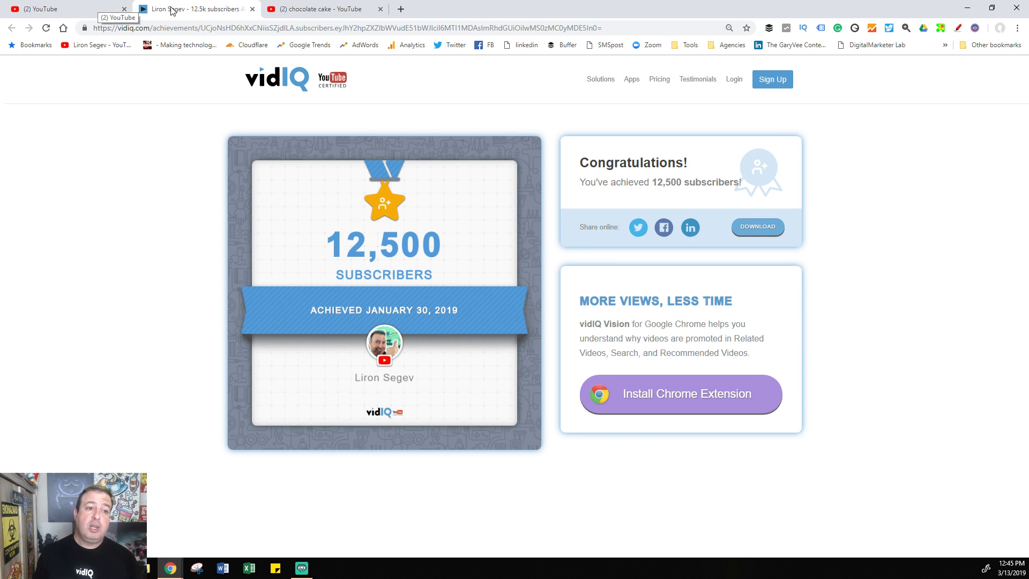
{"action": "left_click", "coordinate": [81, 10]}
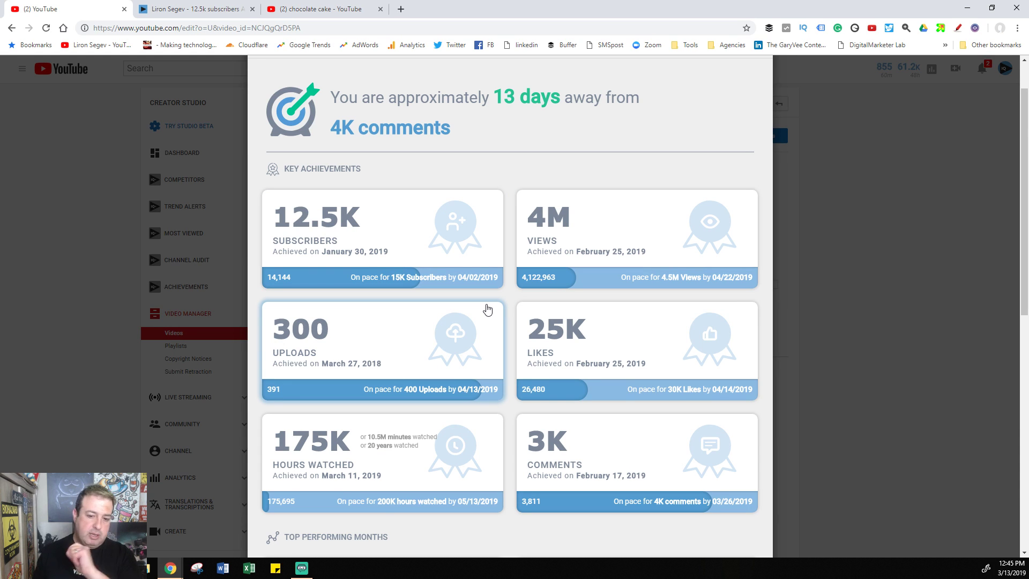
Step: Examine the remaining key achievements and the top performing months, and close the achievements overview
{"action": "scroll", "coordinate": [487, 309], "scroll_direction": "down", "scroll_amount": 2}
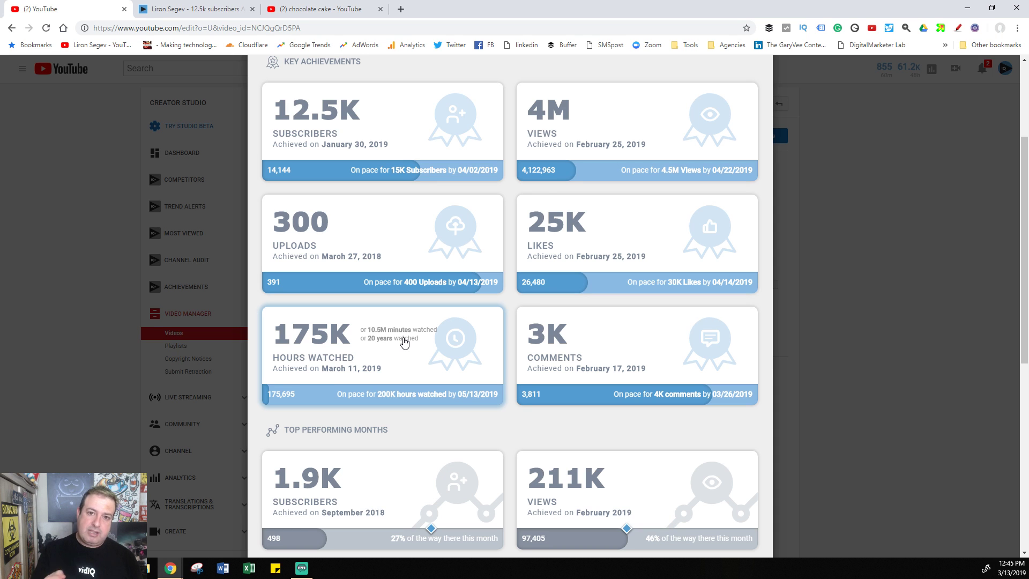
{"action": "scroll", "coordinate": [404, 342], "scroll_direction": "down", "scroll_amount": 4}
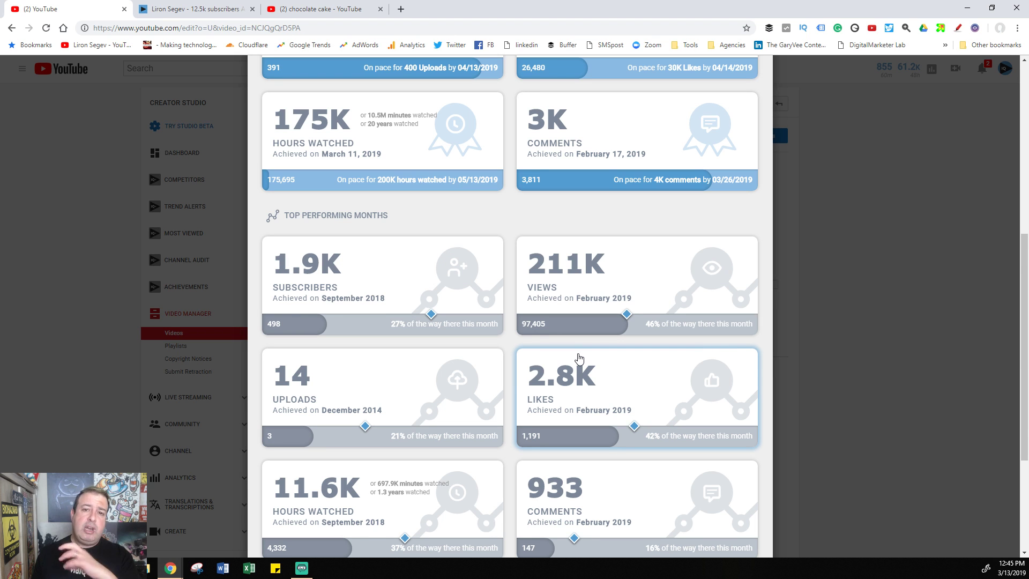
{"action": "scroll", "coordinate": [578, 358], "scroll_direction": "up", "scroll_amount": 5}
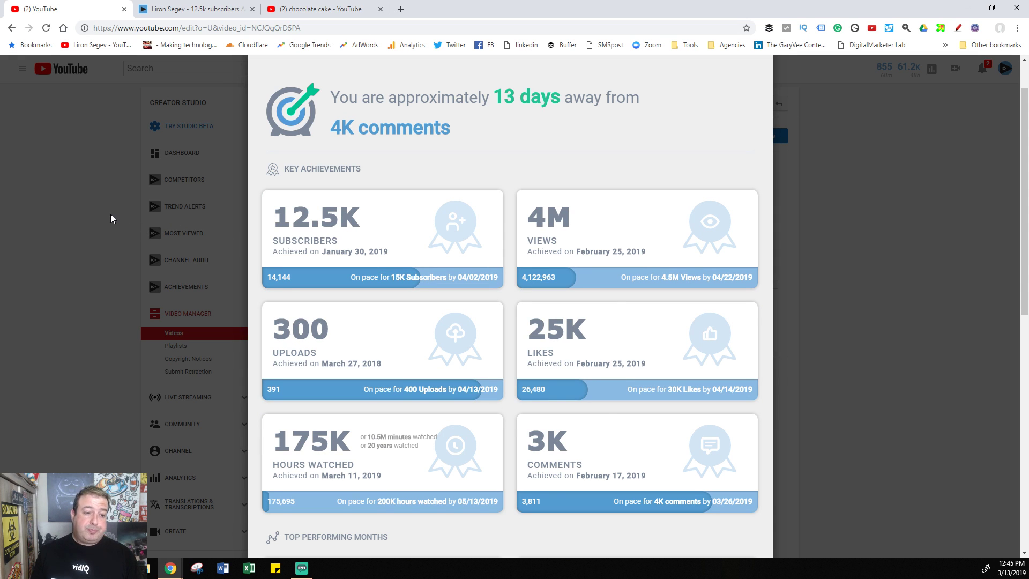
{"action": "left_click", "coordinate": [111, 214]}
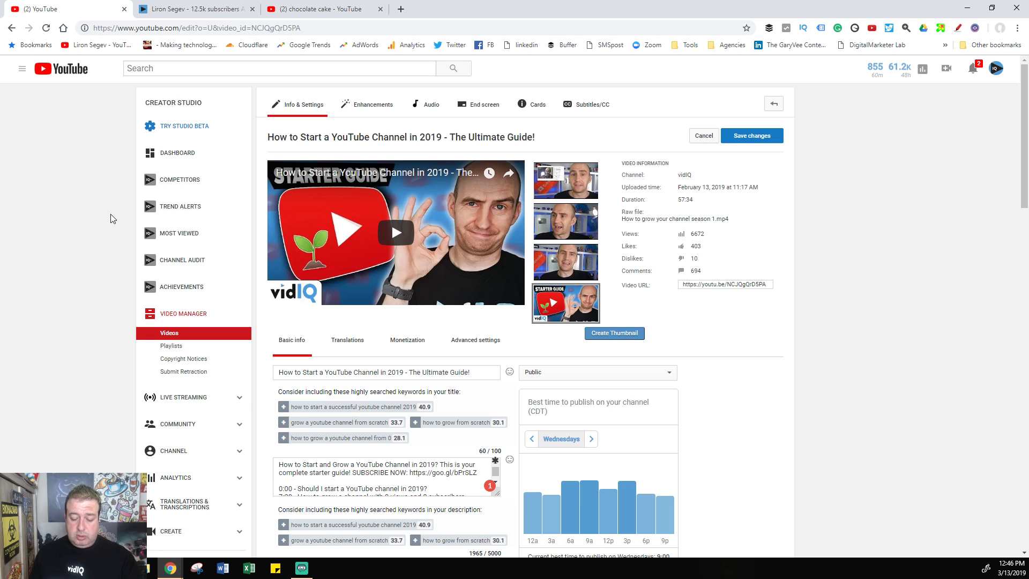